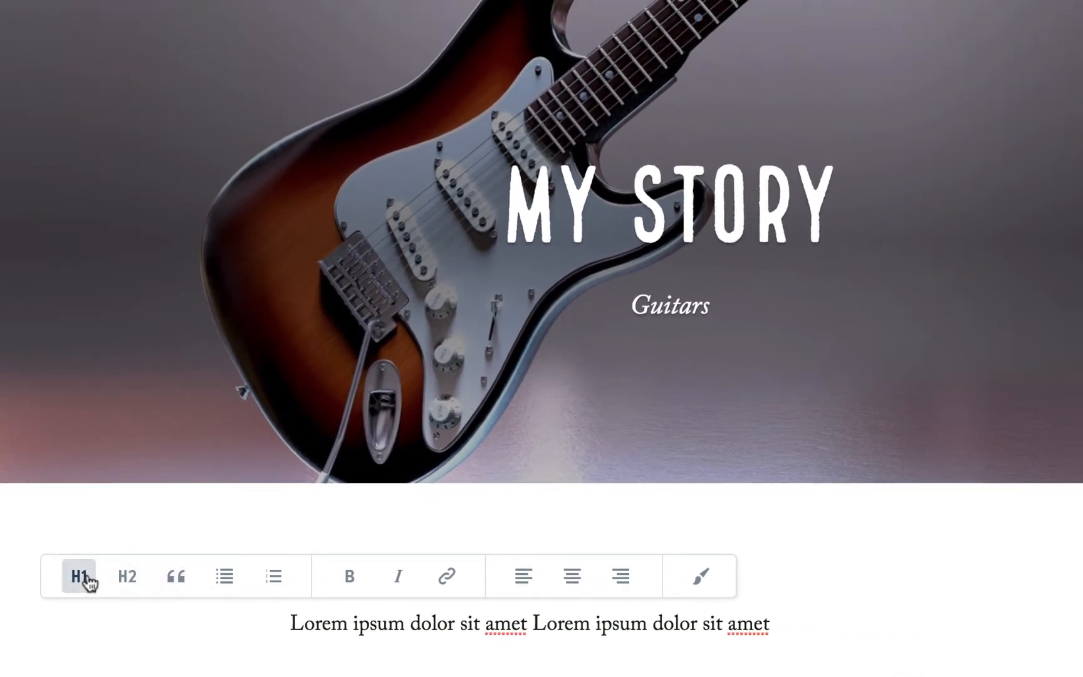
Step: Try the H1, H2, quote, bulleted list and numbered list styles on the Lorem ipsum text
{"action": "left_click", "coordinate": [82, 577]}
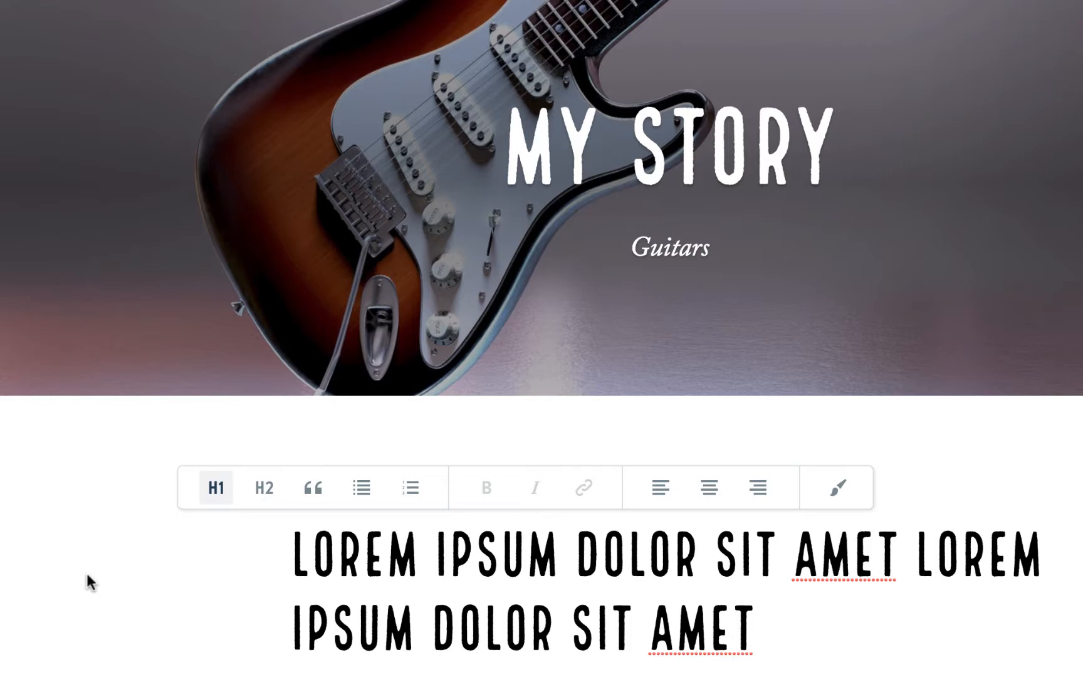
{"action": "left_click", "coordinate": [262, 494]}
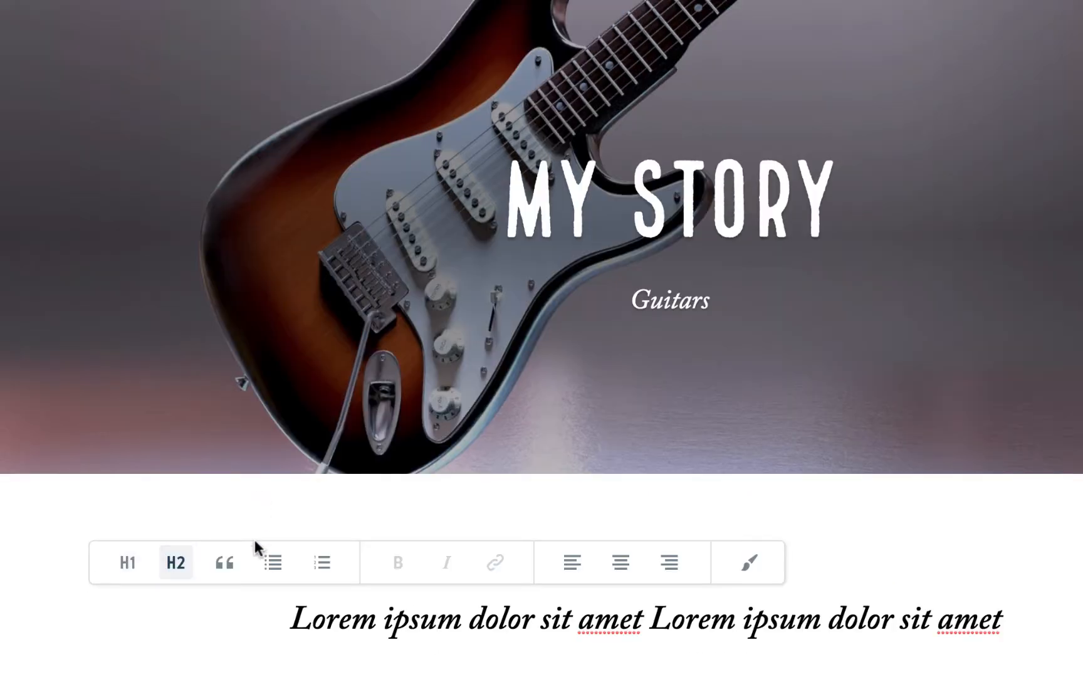
{"action": "left_click", "coordinate": [222, 563]}
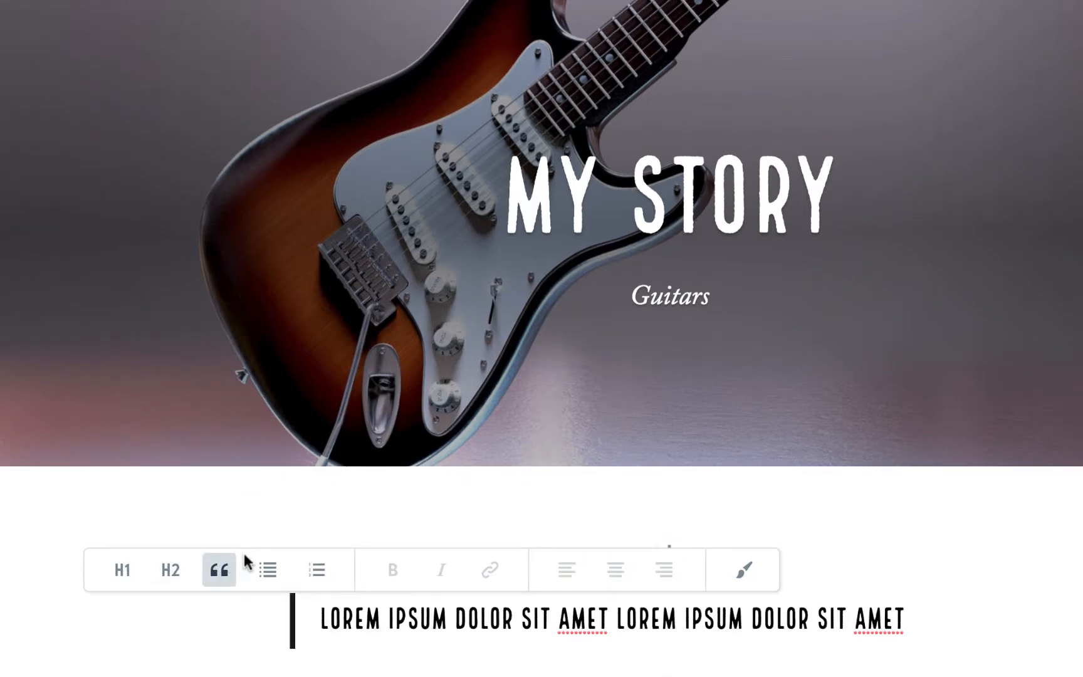
{"action": "left_click", "coordinate": [280, 568]}
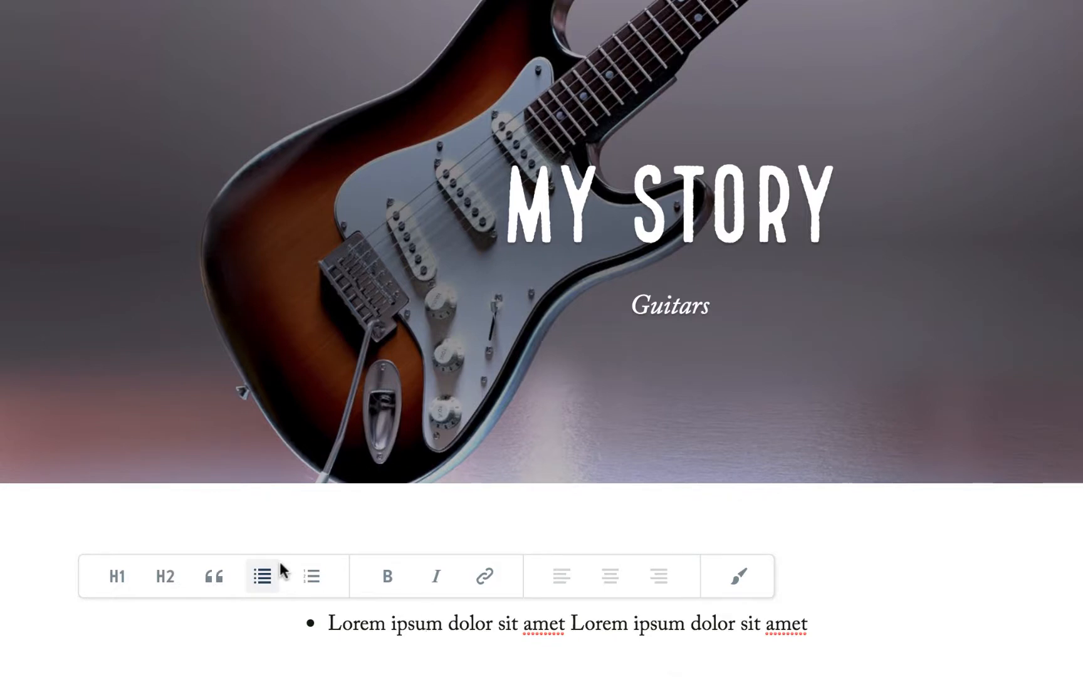
{"action": "left_click", "coordinate": [319, 579]}
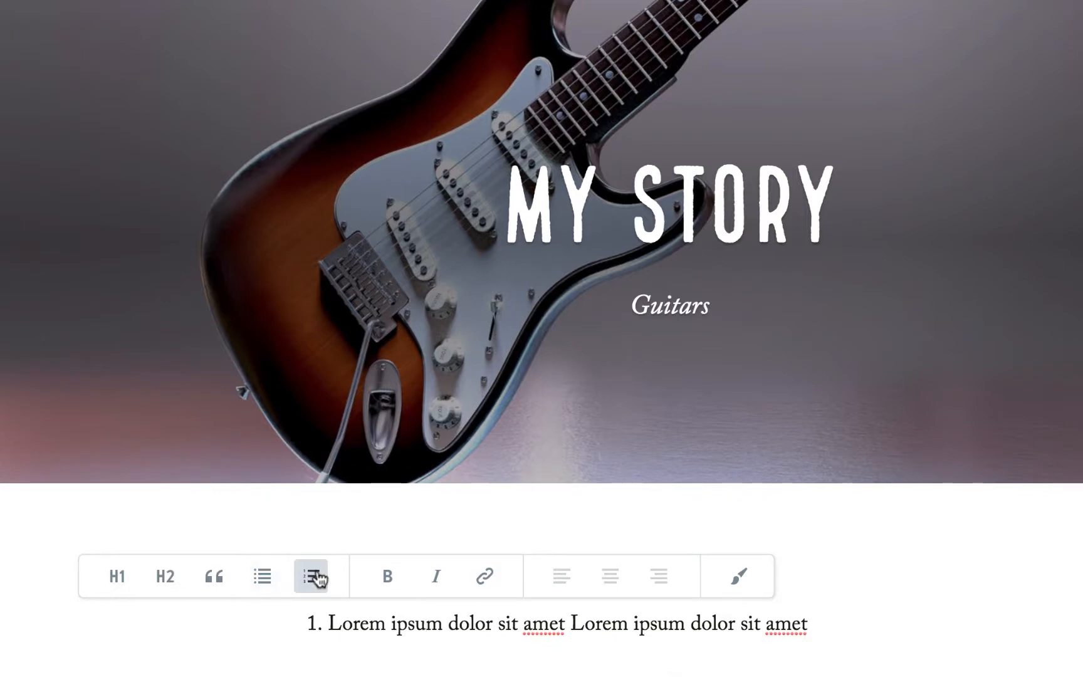
Step: Format the Lorem ipsum text as an H1 heading and center it
{"action": "left_click", "coordinate": [122, 580]}
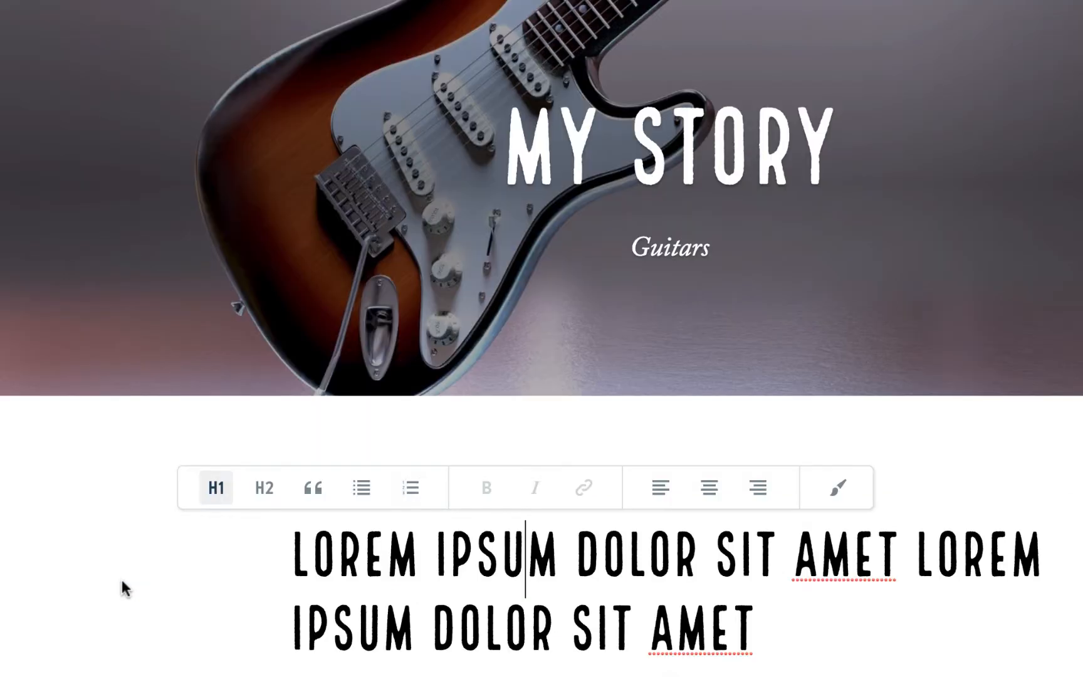
{"action": "triple_click", "coordinate": [479, 580]}
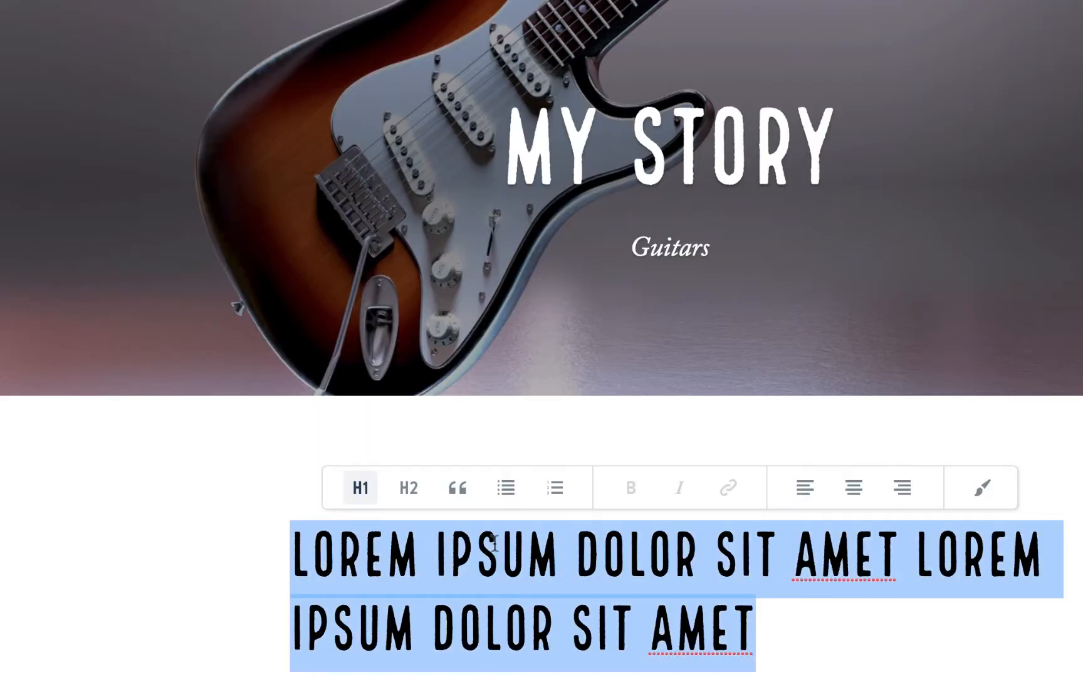
{"action": "left_click", "coordinate": [862, 488]}
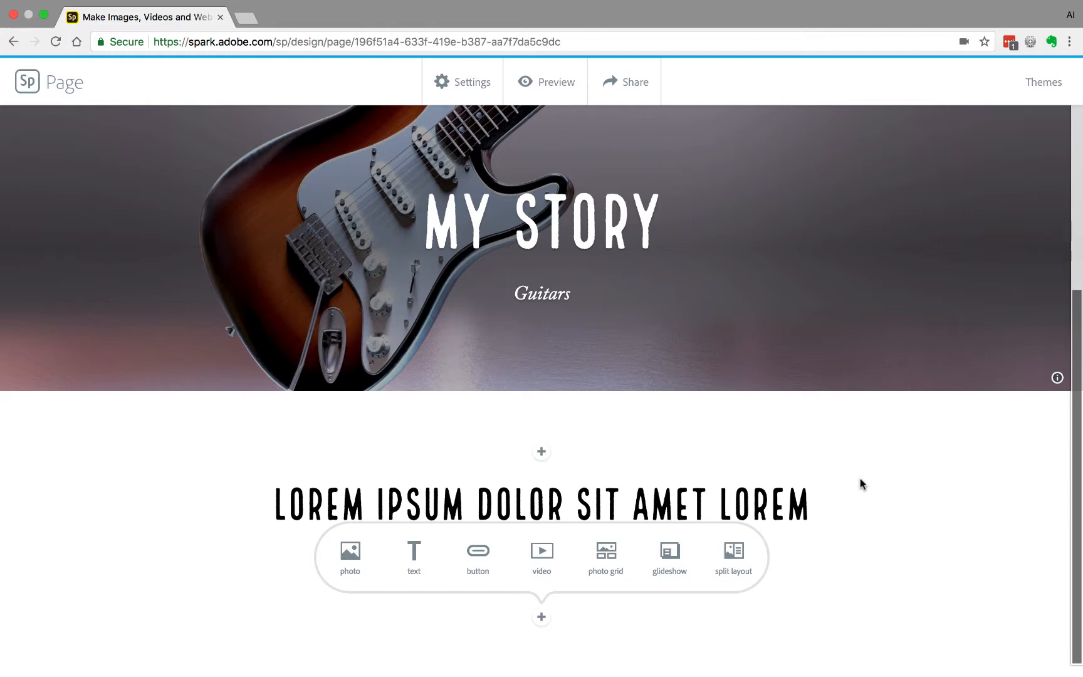
Step: Add the free stock photo of the gold electric guitar from the "guitar" results below the Lorem ipsum heading
{"action": "left_click", "coordinate": [350, 565]}
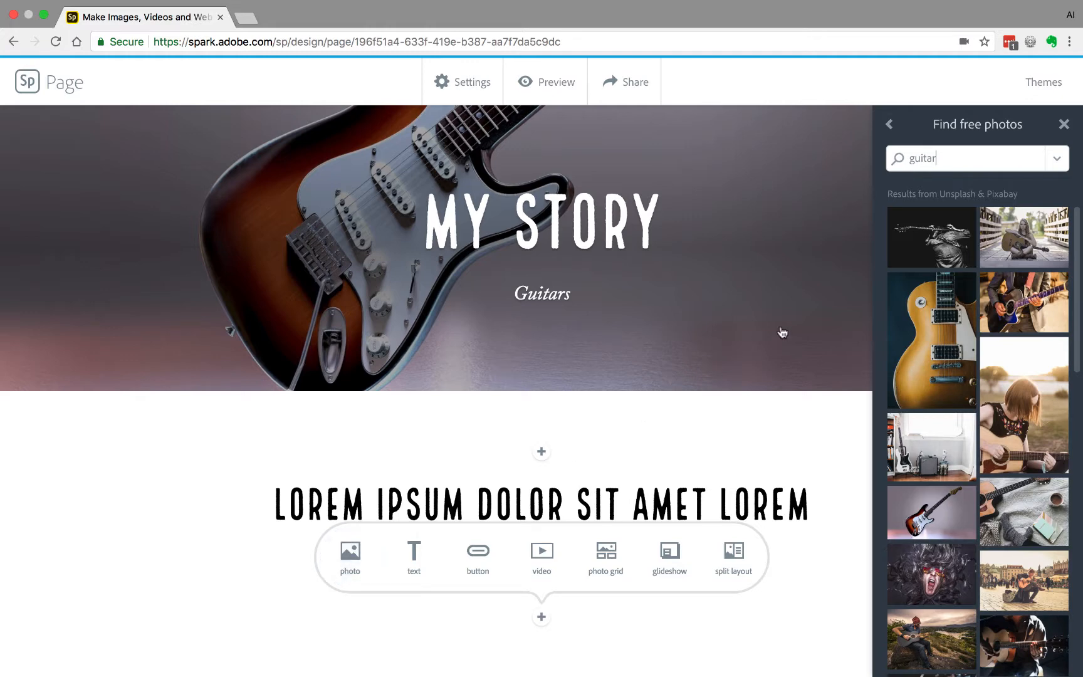
{"action": "left_click", "coordinate": [920, 331]}
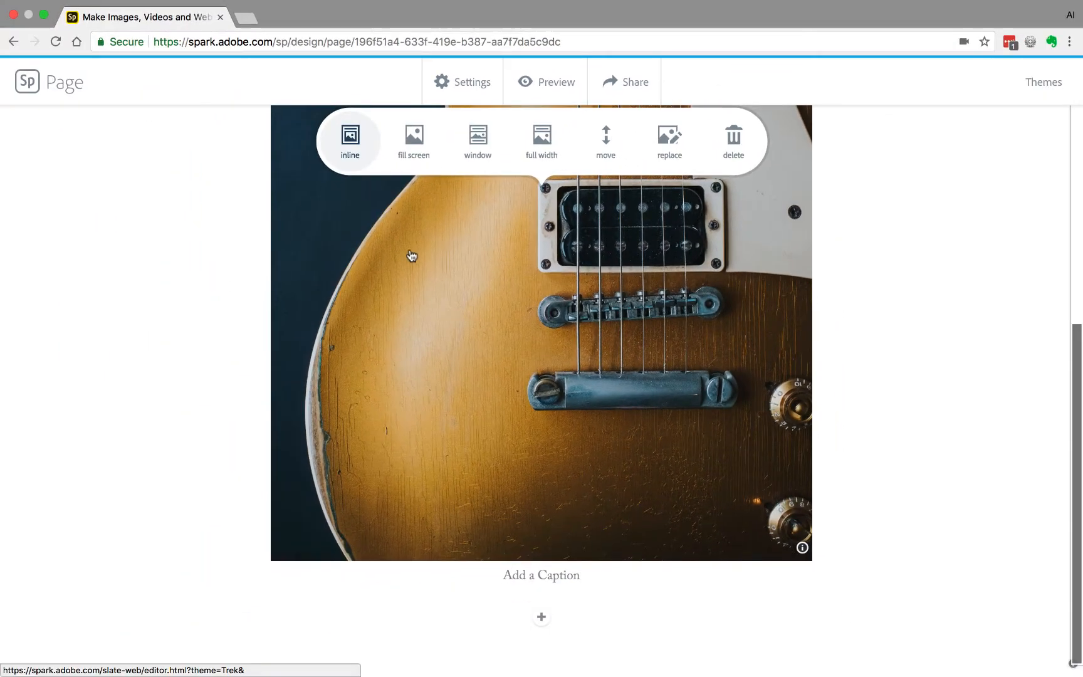
{"action": "scroll", "coordinate": [410, 253], "scroll_direction": "up", "scroll_amount": 10}
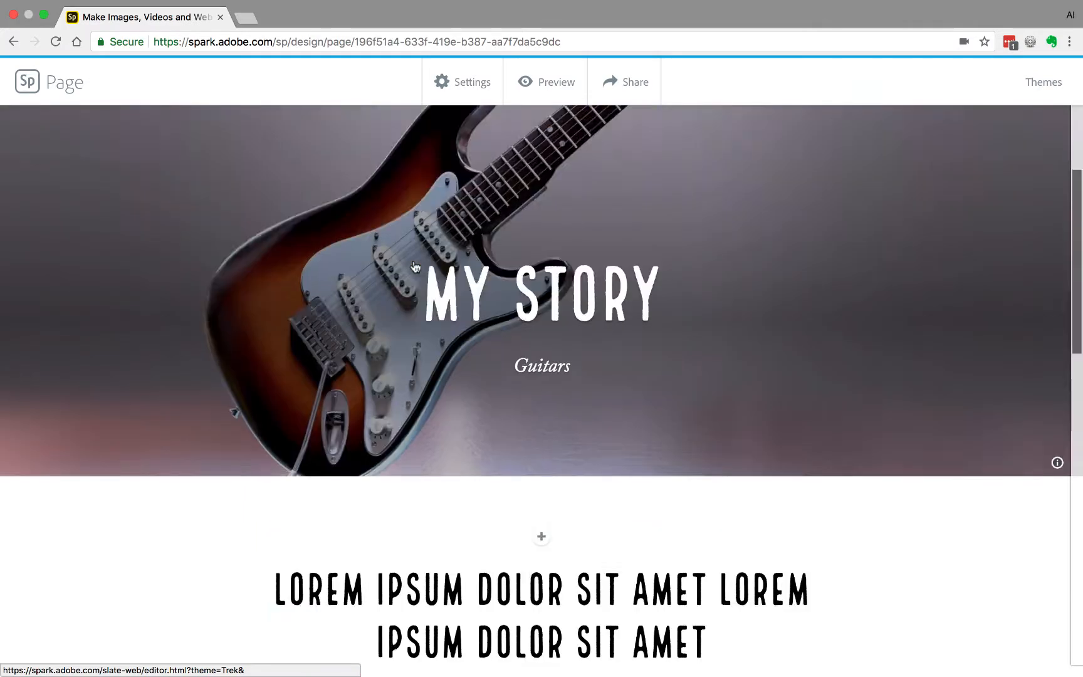
{"action": "scroll", "coordinate": [415, 267], "scroll_direction": "down", "scroll_amount": 10}
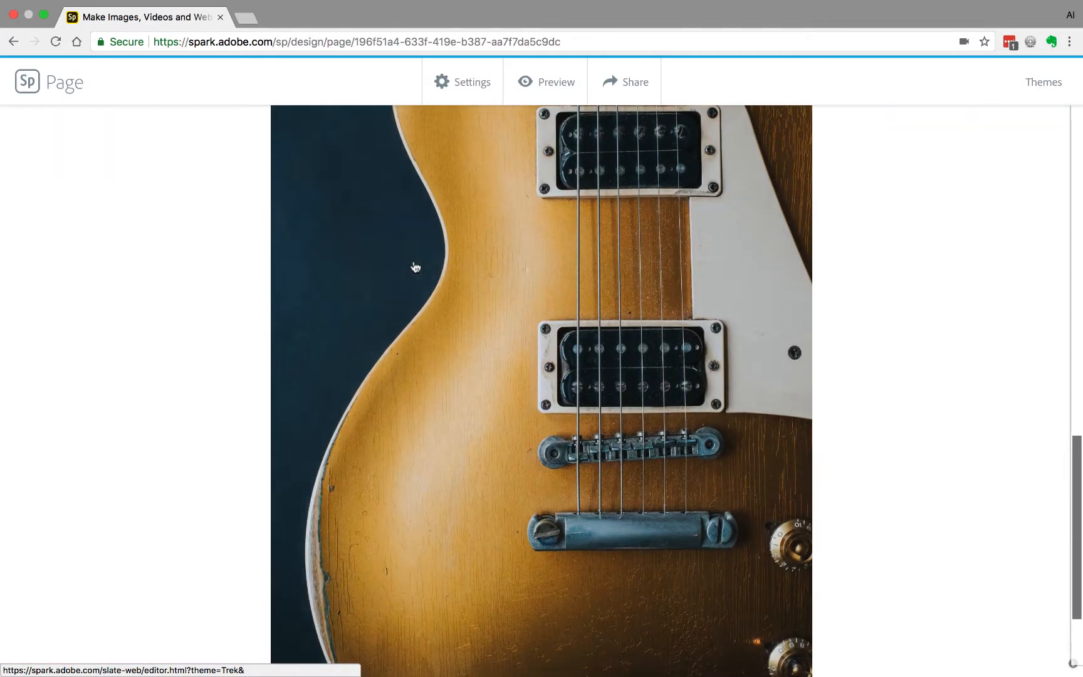
Step: Set the gold guitar photo to the fill screen layout and review how it scrolls on the page
{"action": "scroll", "coordinate": [415, 267], "scroll_direction": "down", "scroll_amount": 1}
{"action": "scroll", "coordinate": [415, 267], "scroll_direction": "up", "scroll_amount": 4}
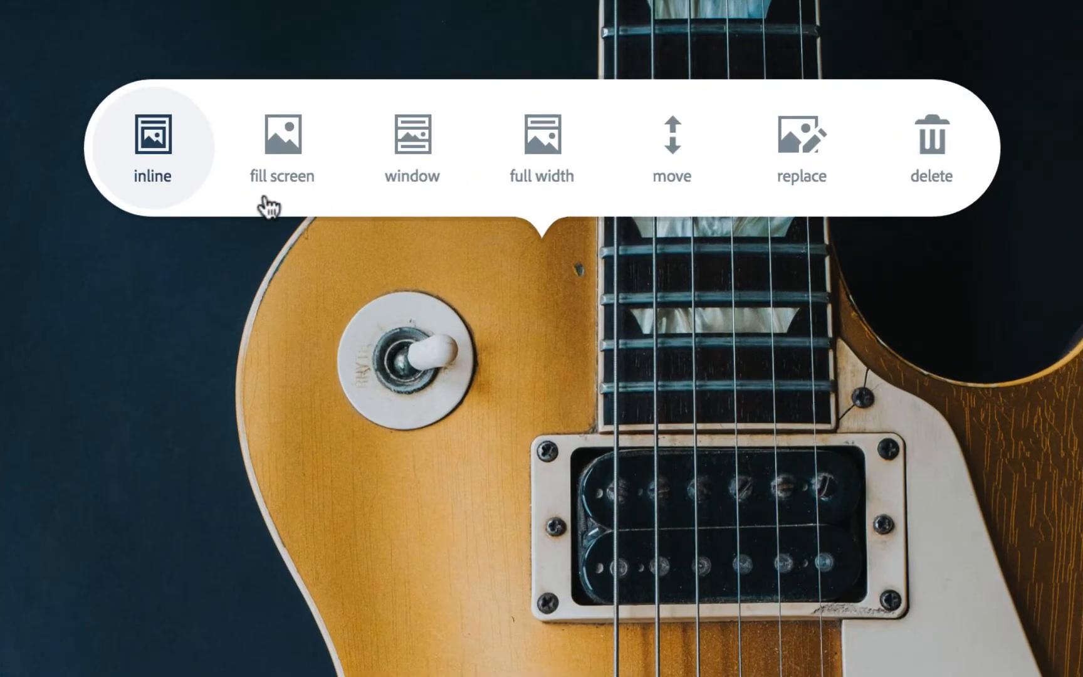
{"action": "left_click", "coordinate": [274, 156]}
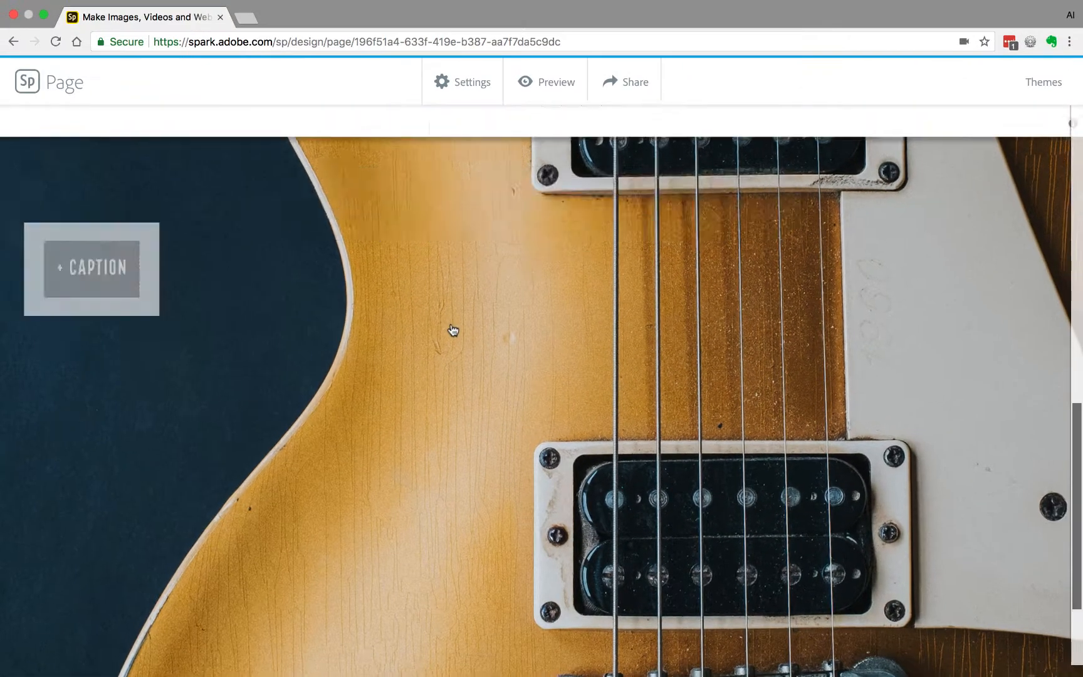
{"action": "scroll", "coordinate": [453, 329], "scroll_direction": "up", "scroll_amount": 5}
{"action": "scroll", "coordinate": [452, 329], "scroll_direction": "up", "scroll_amount": 6}
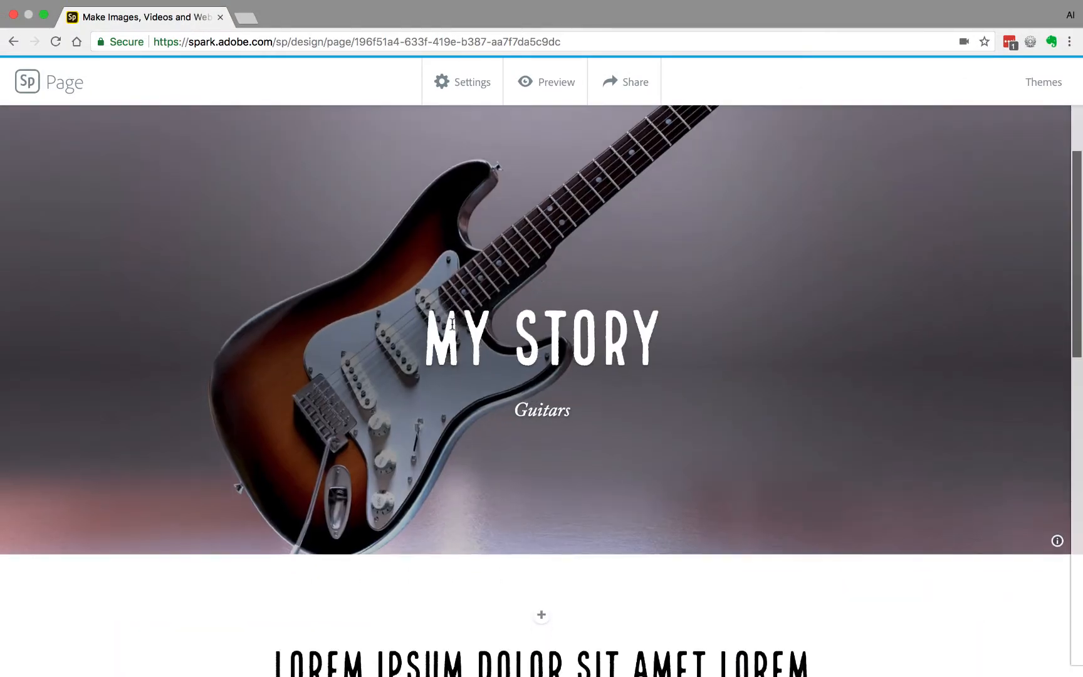
{"action": "scroll", "coordinate": [457, 330], "scroll_direction": "down", "scroll_amount": 9}
{"action": "scroll", "coordinate": [457, 330], "scroll_direction": "down", "scroll_amount": 4}
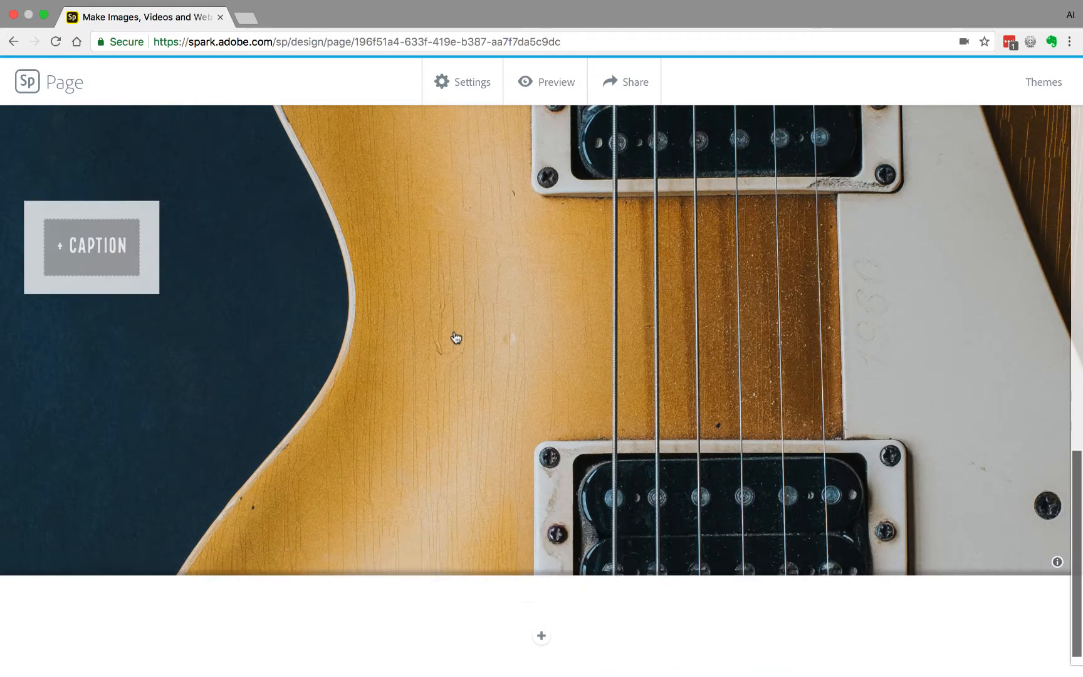
Step: Add the caption "LES PAUL" to the fill screen guitar photo
{"action": "scroll", "coordinate": [453, 342], "scroll_direction": "down", "scroll_amount": 2}
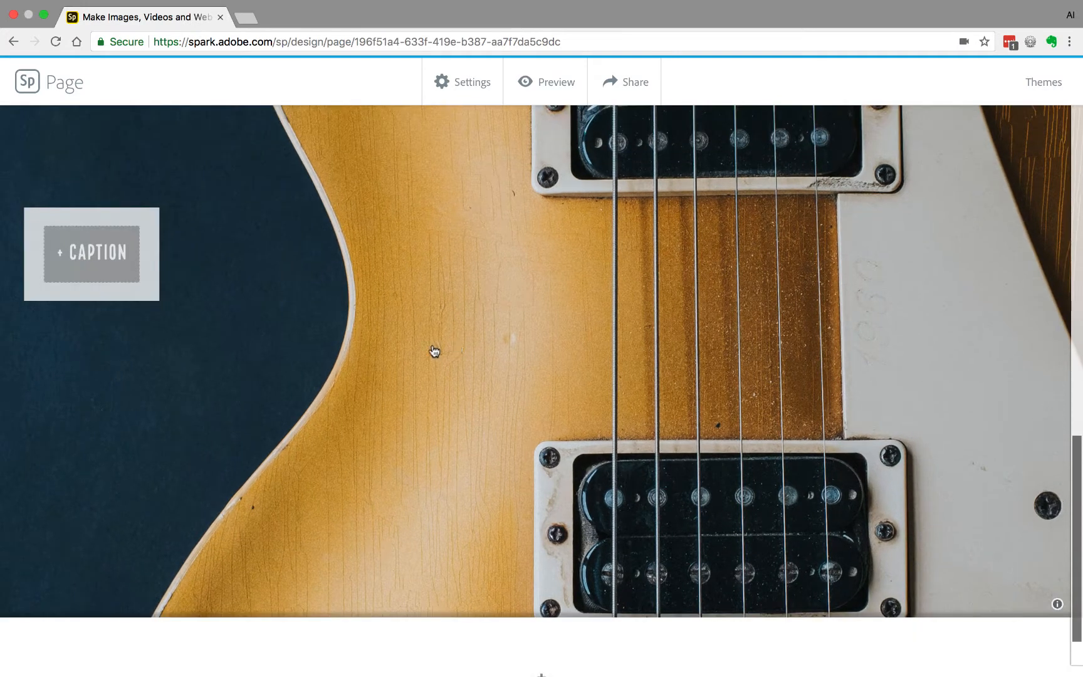
{"action": "left_click", "coordinate": [82, 253]}
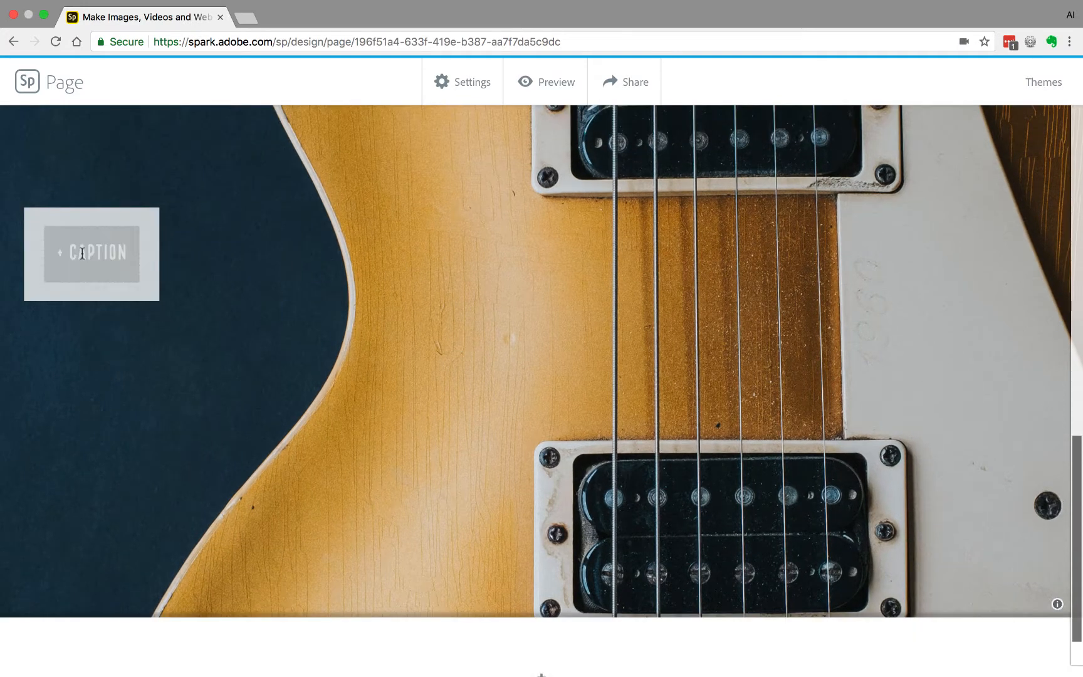
{"action": "type", "text": "LES PAU"}
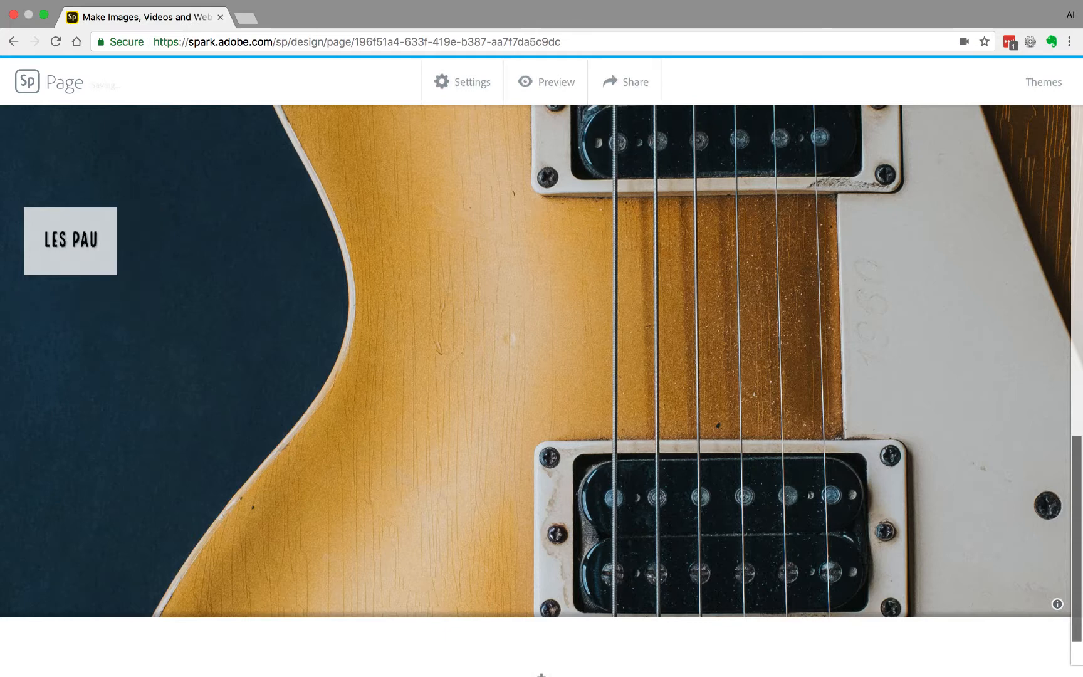
{"action": "type", "text": "L"}
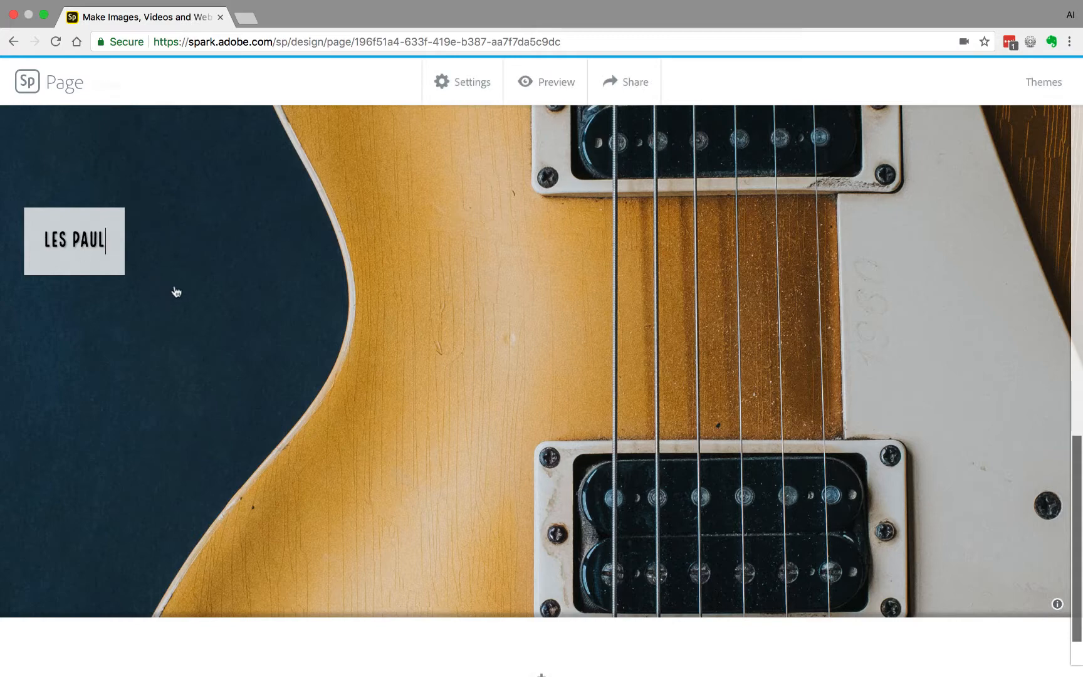
{"action": "left_click", "coordinate": [186, 295]}
{"action": "scroll", "coordinate": [187, 294], "scroll_direction": "up", "scroll_amount": 8}
{"action": "scroll", "coordinate": [188, 297], "scroll_direction": "down", "scroll_amount": 8}
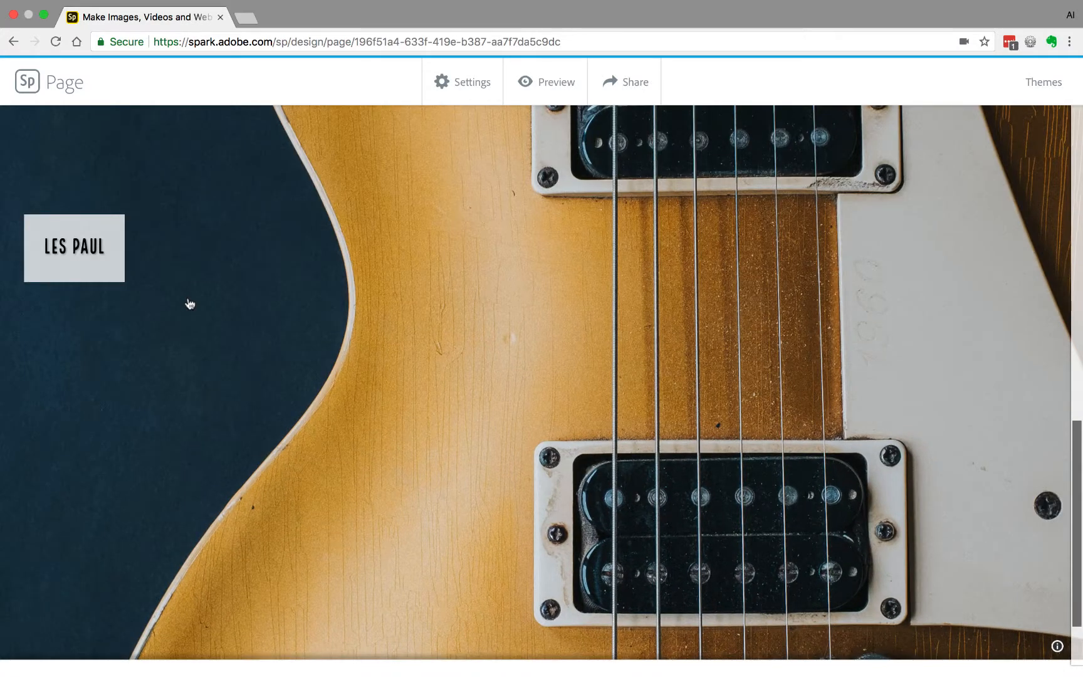
Step: Try the window layout on the gold guitar photo and review its scrolling effect
{"action": "left_click", "coordinate": [423, 307]}
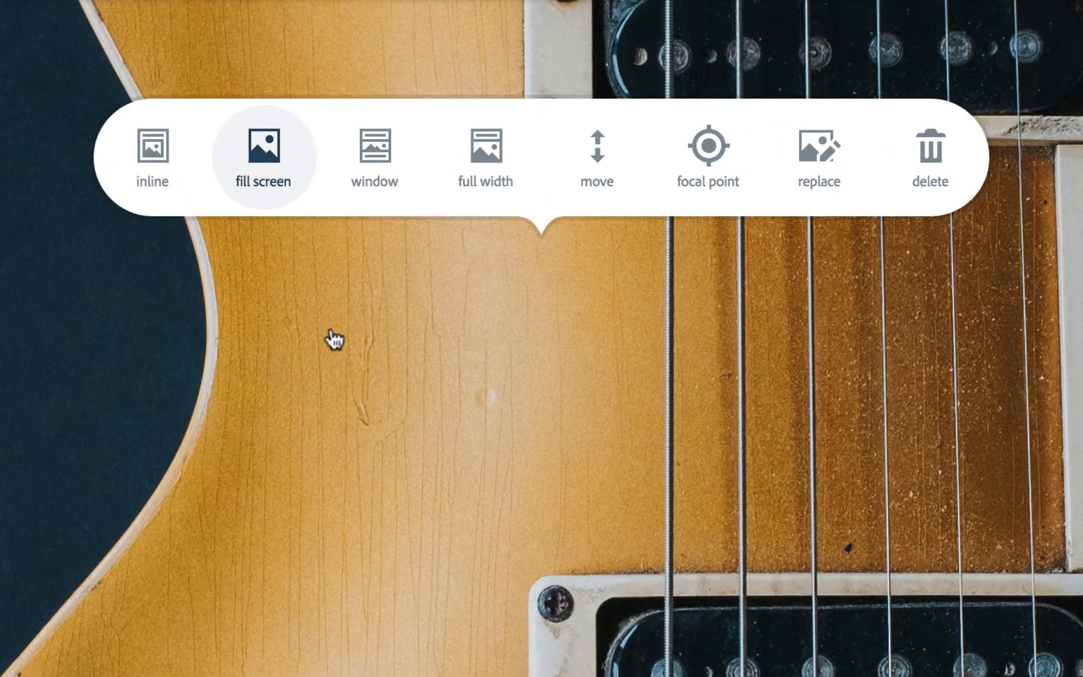
{"action": "left_click", "coordinate": [378, 177]}
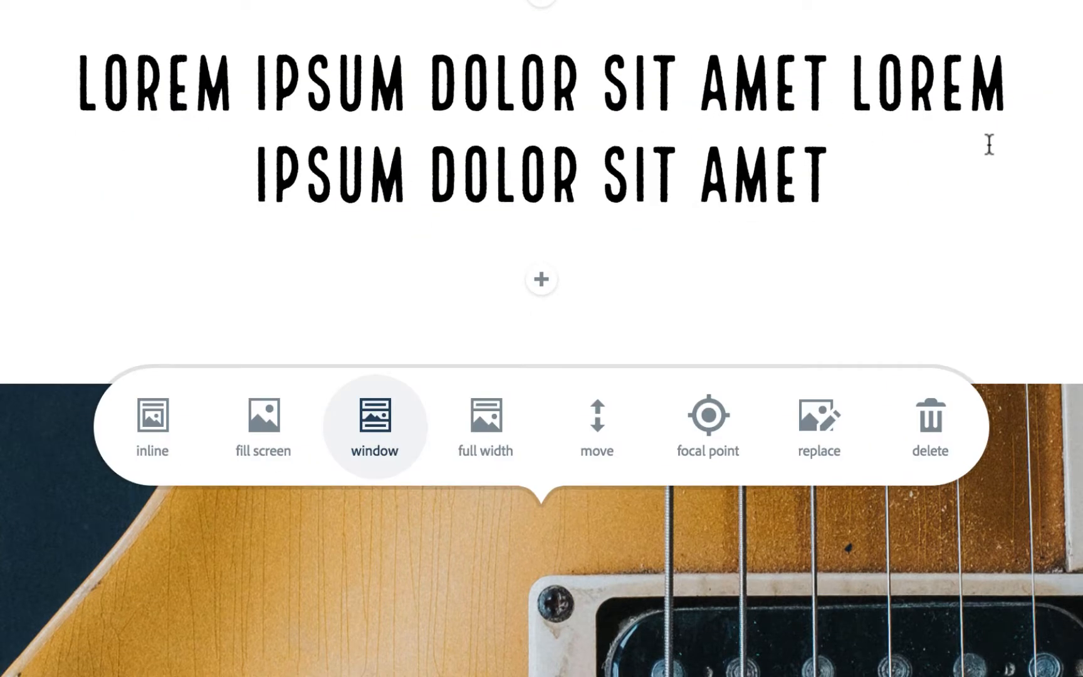
{"action": "scroll", "coordinate": [832, 211], "scroll_direction": "up", "scroll_amount": 7}
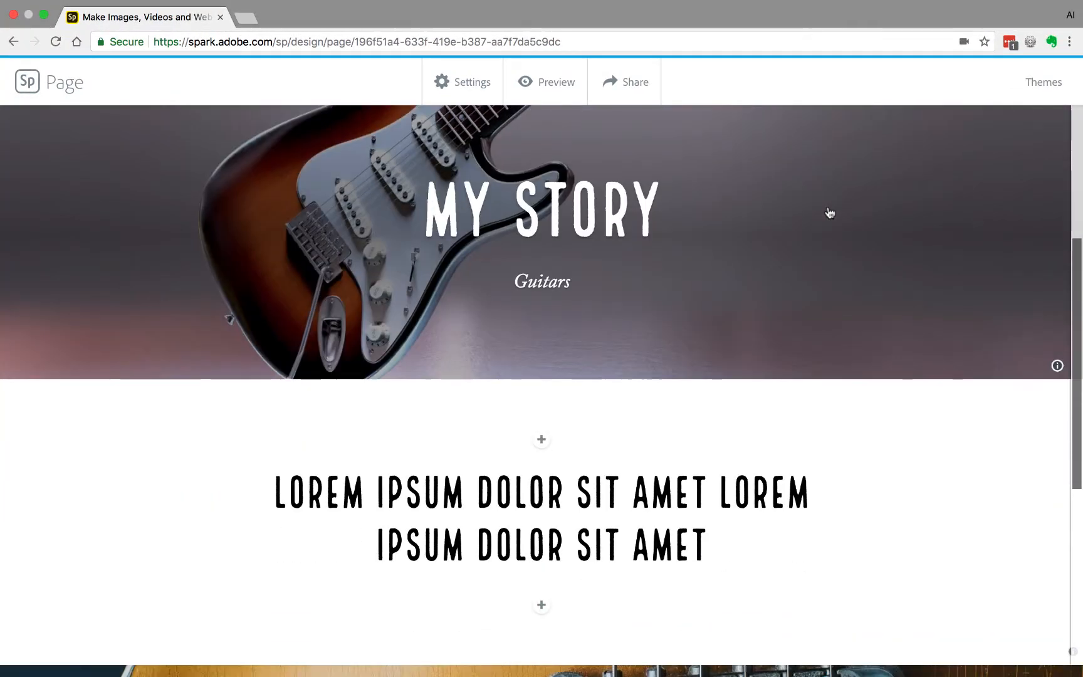
{"action": "scroll", "coordinate": [830, 213], "scroll_direction": "down", "scroll_amount": 5}
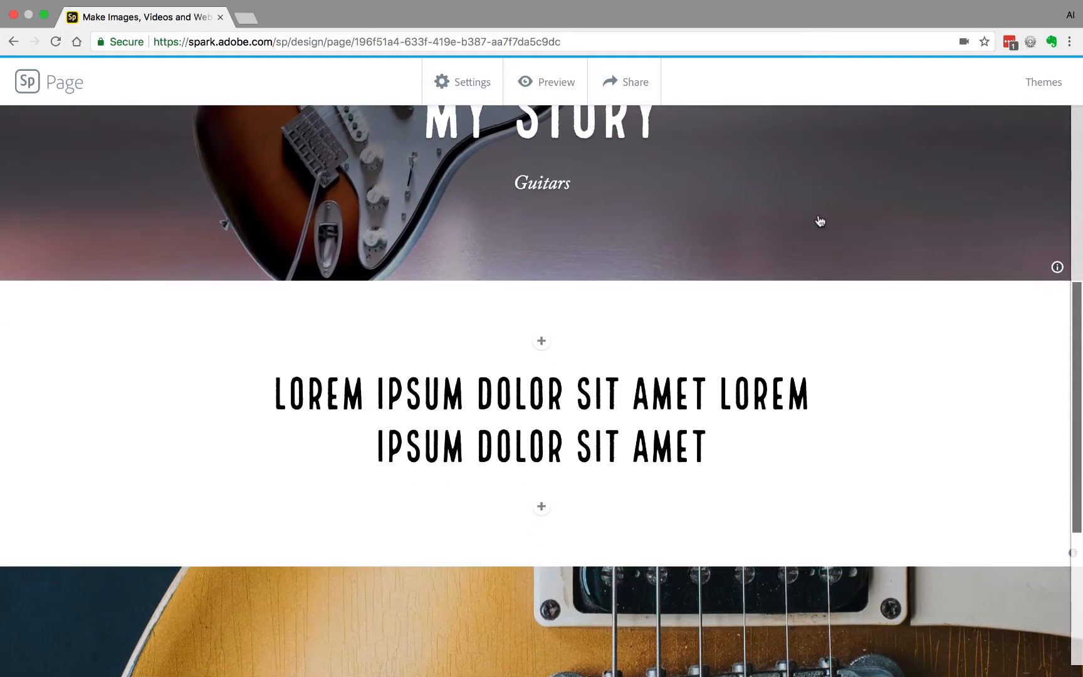
{"action": "scroll", "coordinate": [811, 231], "scroll_direction": "down", "scroll_amount": 6}
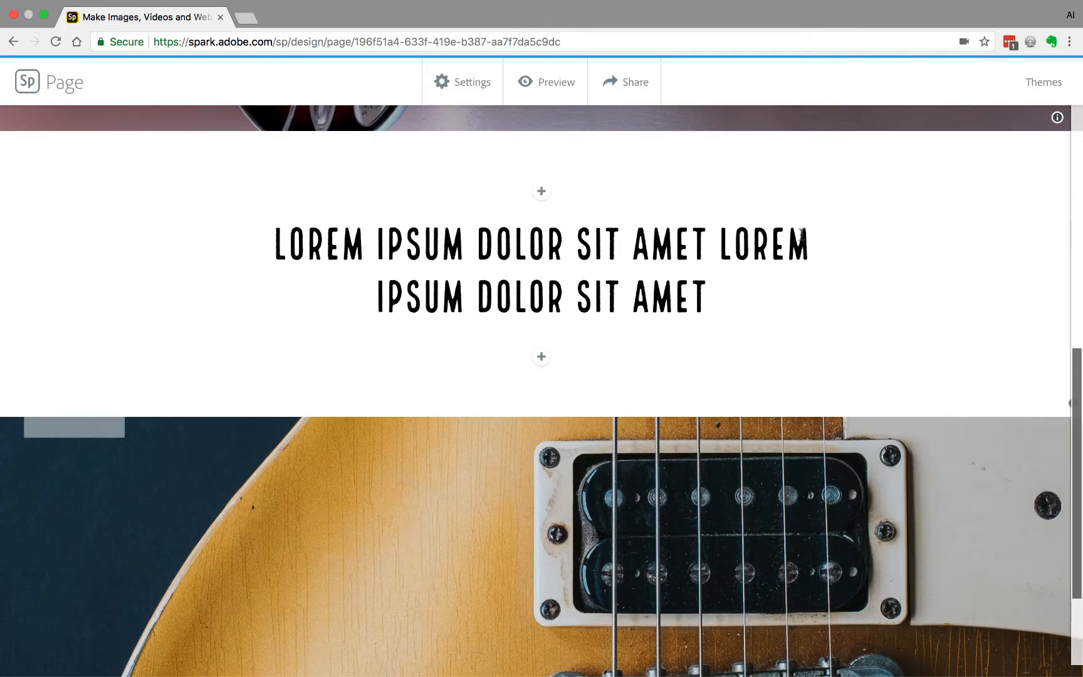
{"action": "scroll", "coordinate": [798, 235], "scroll_direction": "down", "scroll_amount": 1}
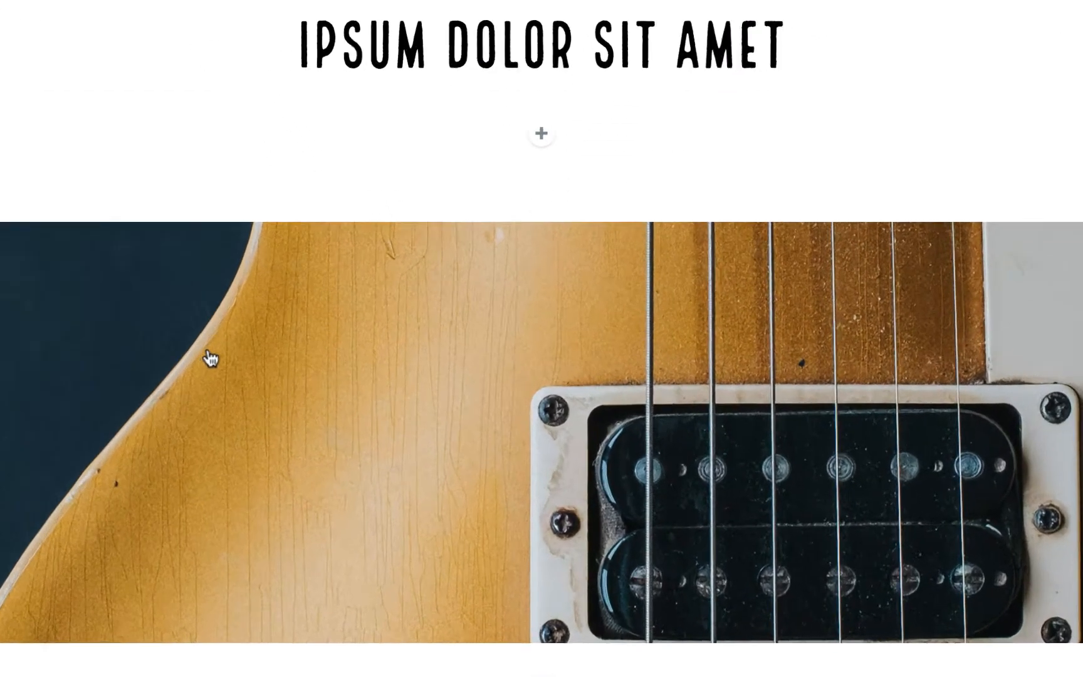
Step: Try the full width layout on the gold guitar photo and look over the whole image
{"action": "left_click", "coordinate": [319, 422]}
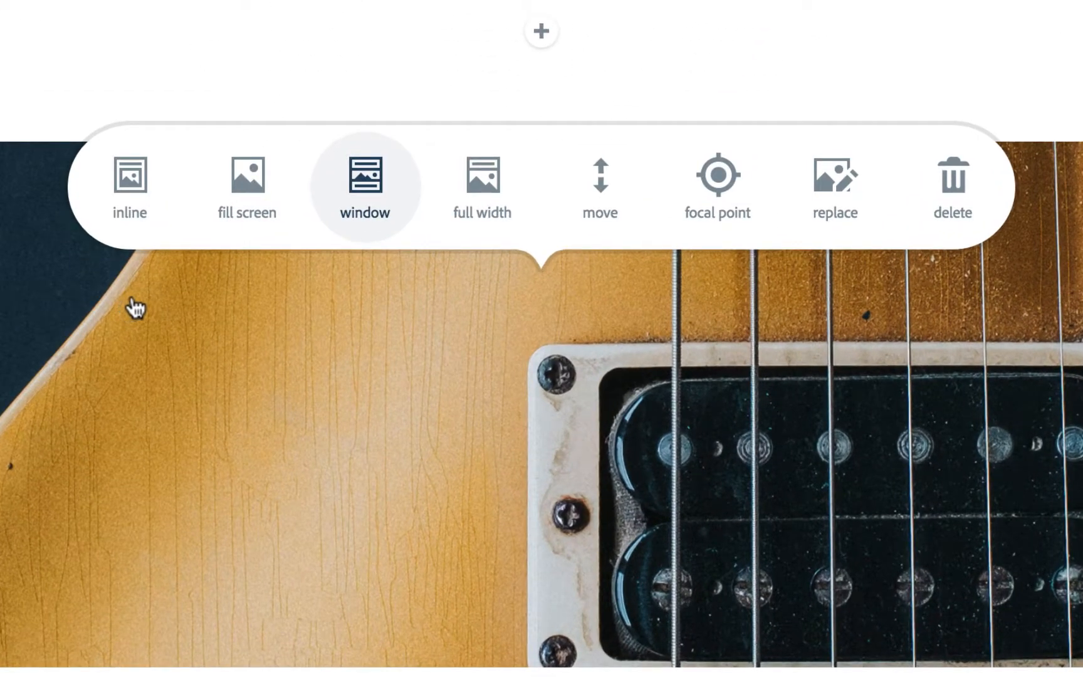
{"action": "left_click", "coordinate": [470, 185]}
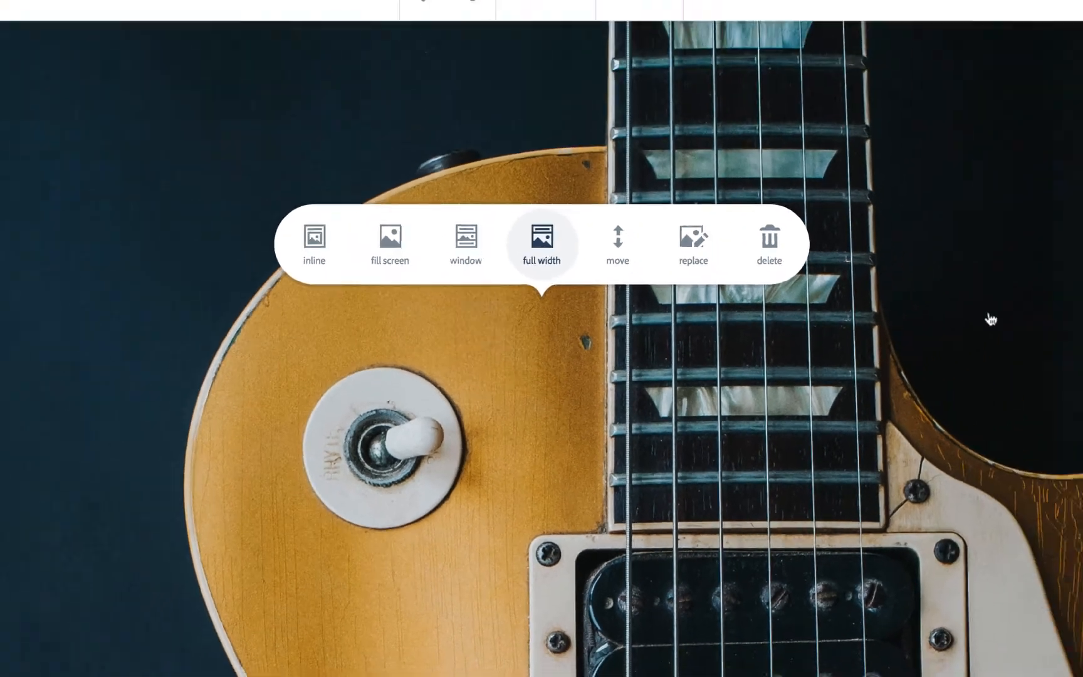
{"action": "scroll", "coordinate": [916, 351], "scroll_direction": "up", "scroll_amount": 6}
{"action": "scroll", "coordinate": [916, 348], "scroll_direction": "down", "scroll_amount": 2}
{"action": "scroll", "coordinate": [912, 357], "scroll_direction": "down", "scroll_amount": 10}
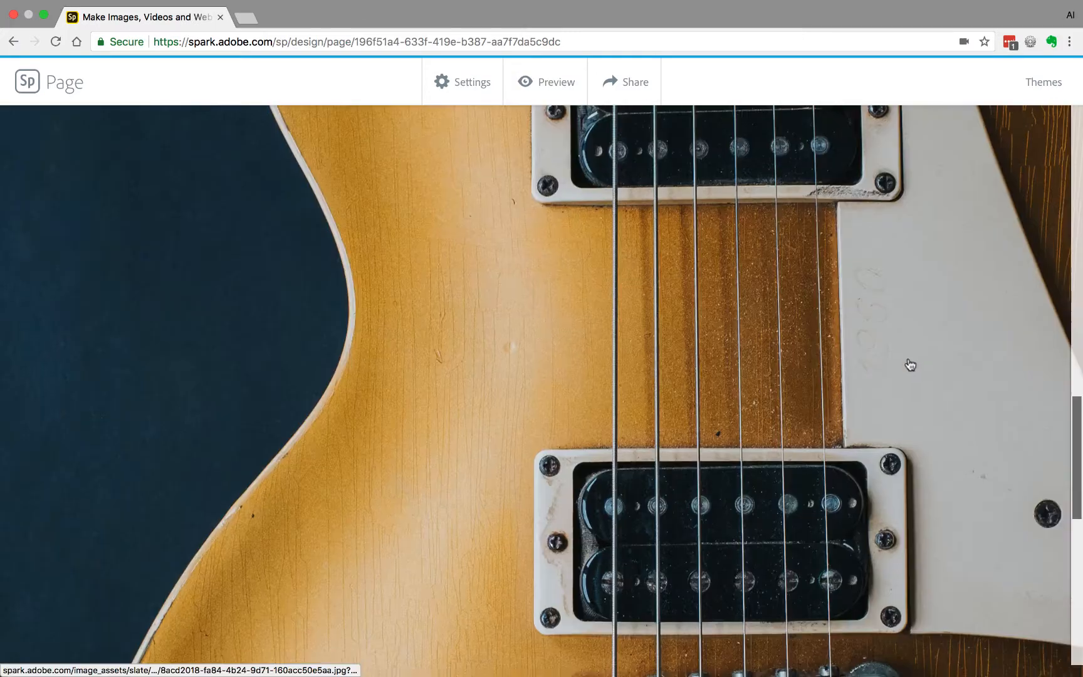
Step: Switch the gold guitar photo from full width back to the fill screen layout
{"action": "scroll", "coordinate": [906, 367], "scroll_direction": "up", "scroll_amount": 6}
{"action": "scroll", "coordinate": [904, 373], "scroll_direction": "up", "scroll_amount": 1}
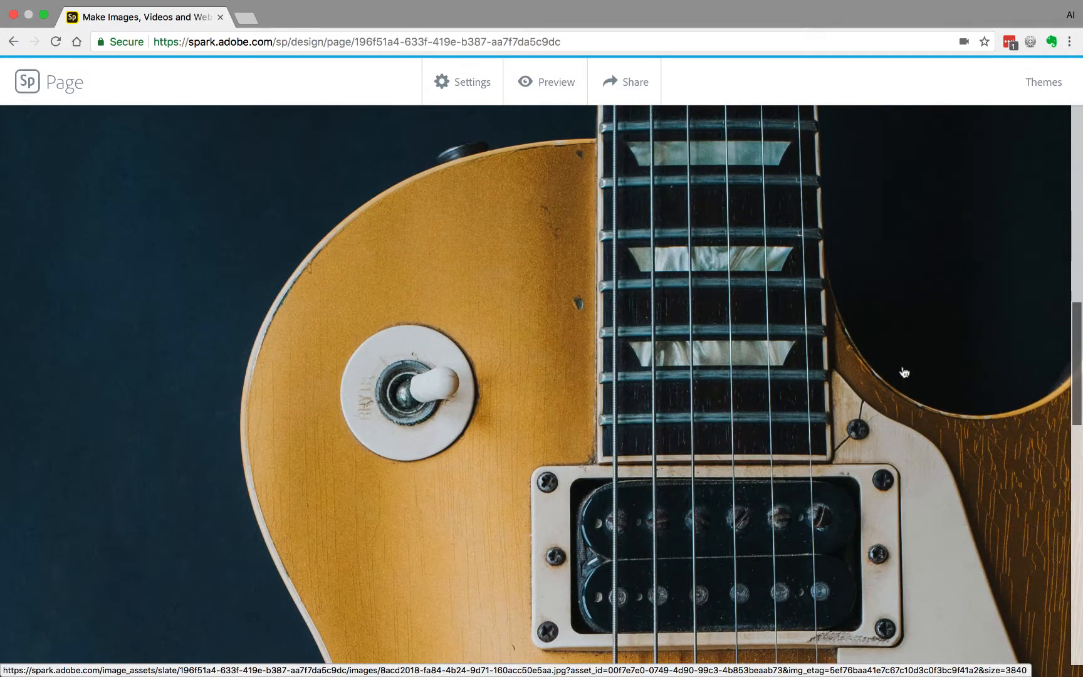
{"action": "left_click", "coordinate": [678, 293]}
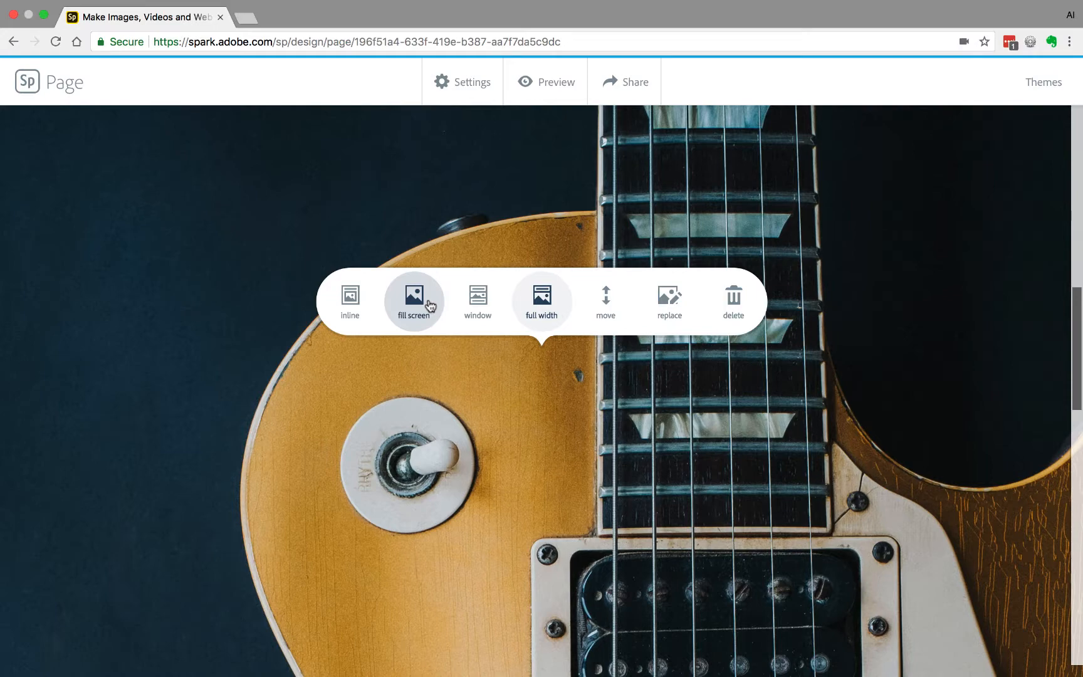
{"action": "left_click", "coordinate": [430, 305]}
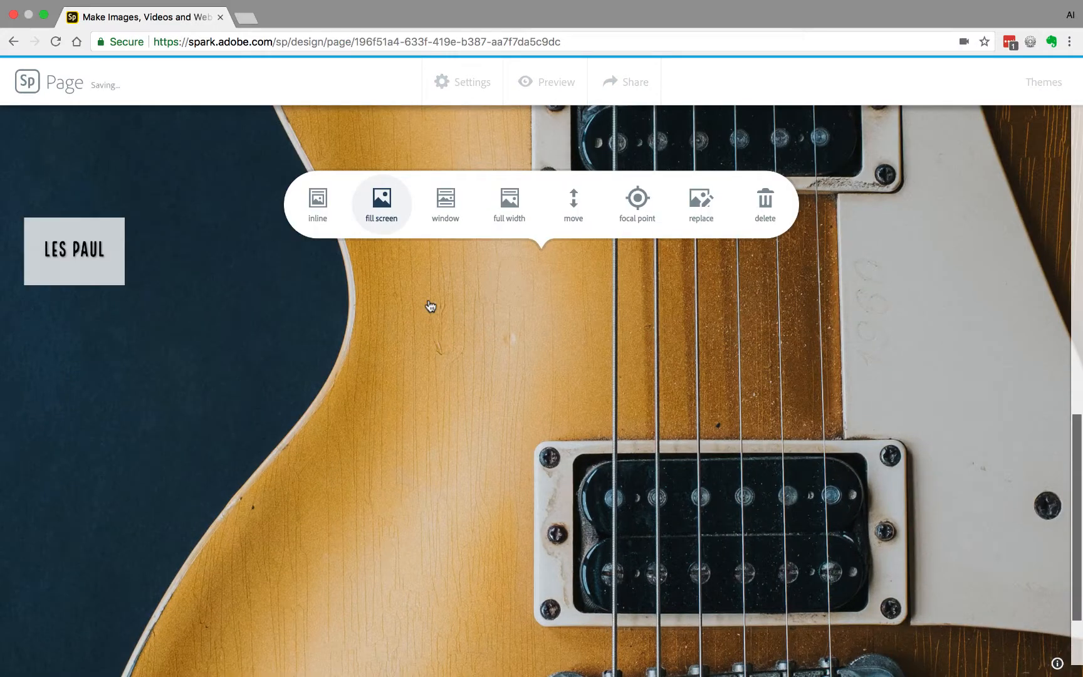
{"action": "scroll", "coordinate": [784, 358], "scroll_direction": "down", "scroll_amount": 3}
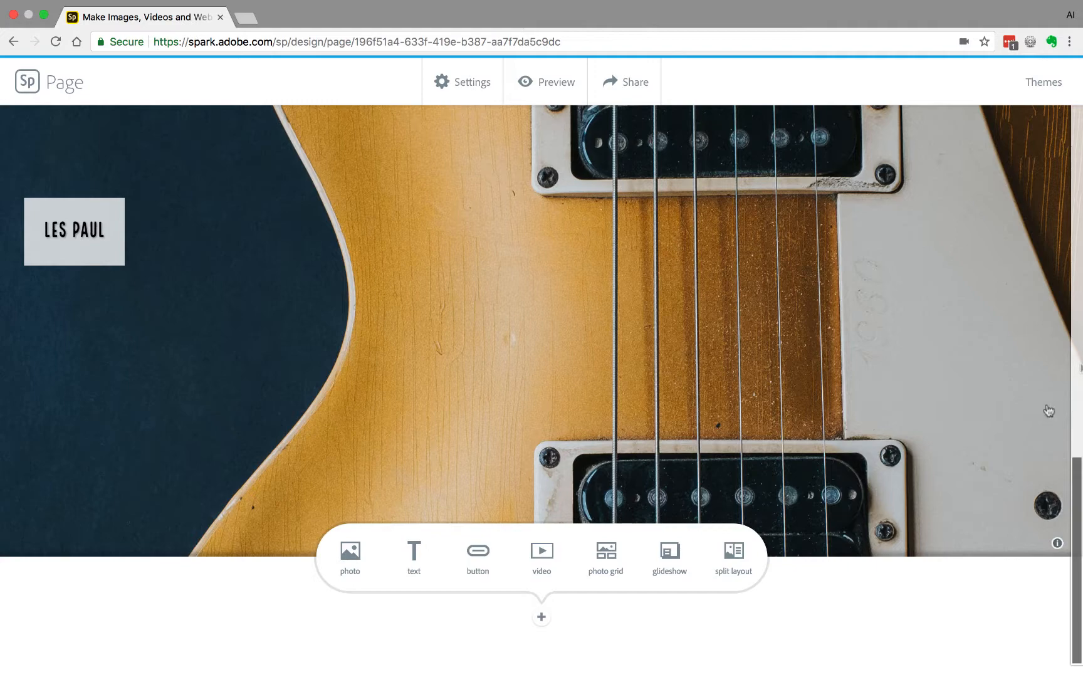
{"action": "left_click", "coordinate": [492, 557]}
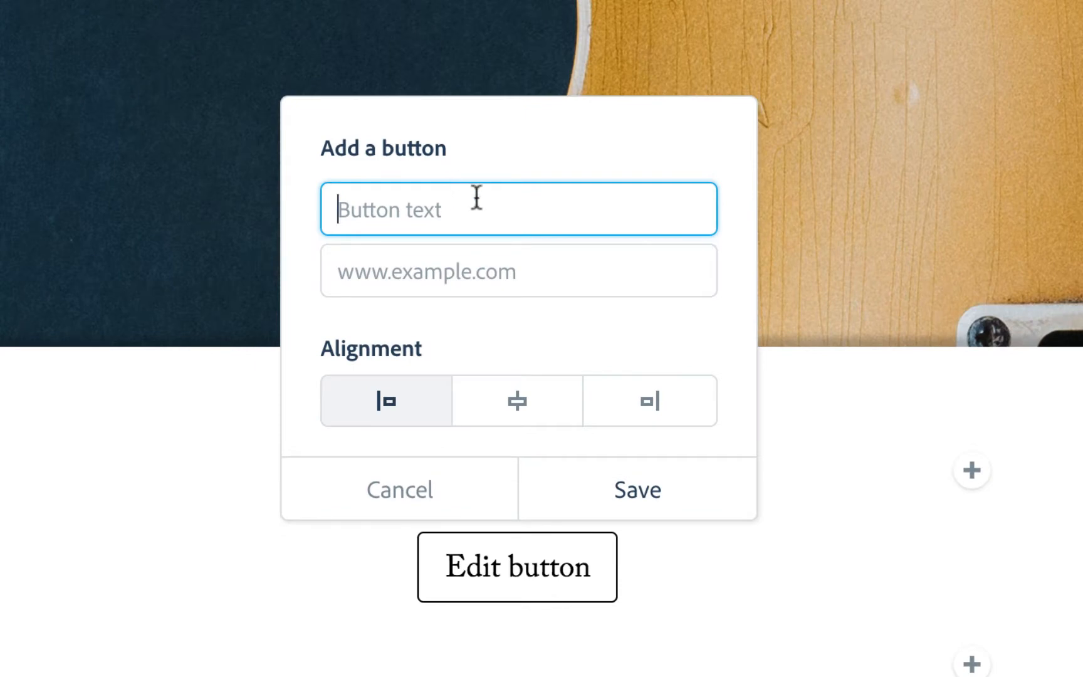
{"action": "type", "text": "Guita"}
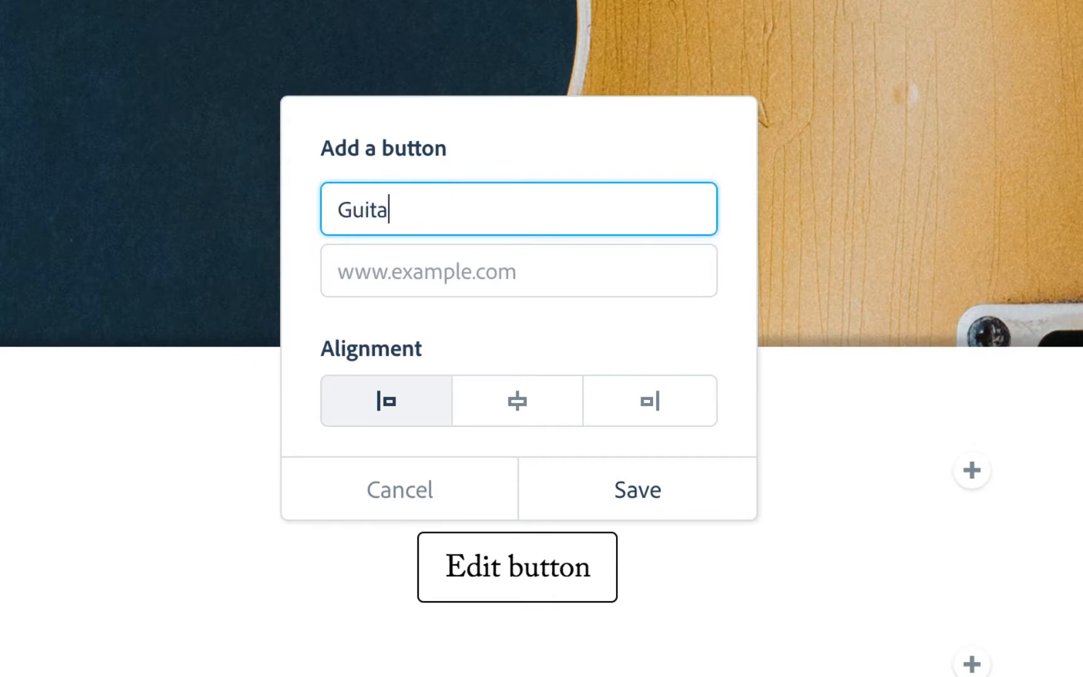
{"action": "type", "text": "r Player"}
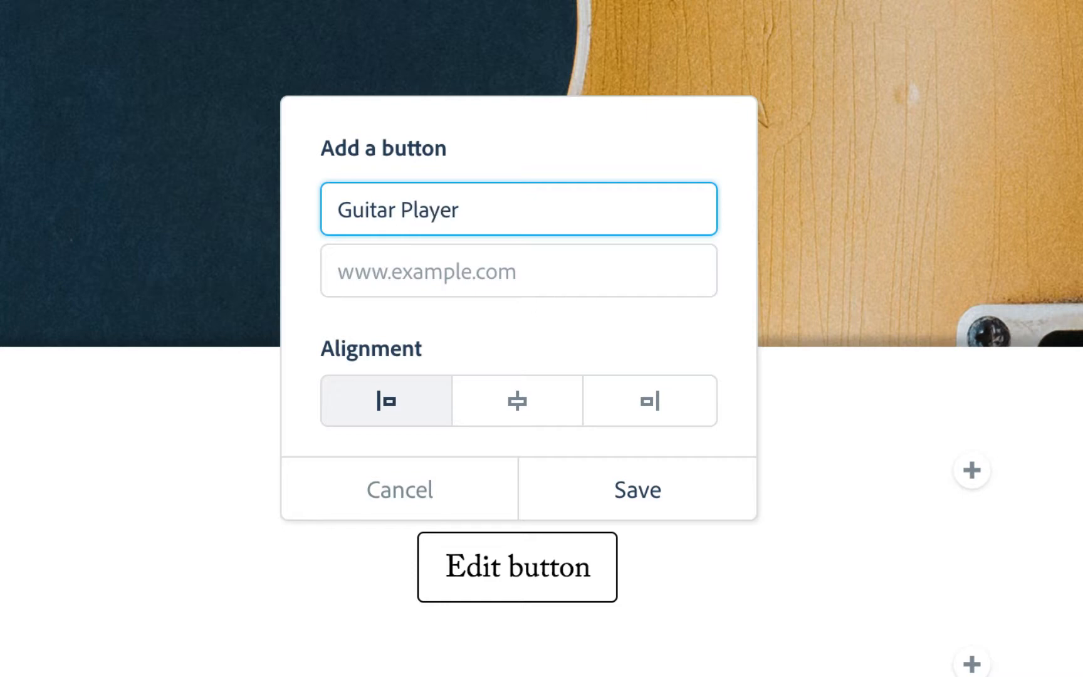
{"action": "left_click", "coordinate": [421, 274]}
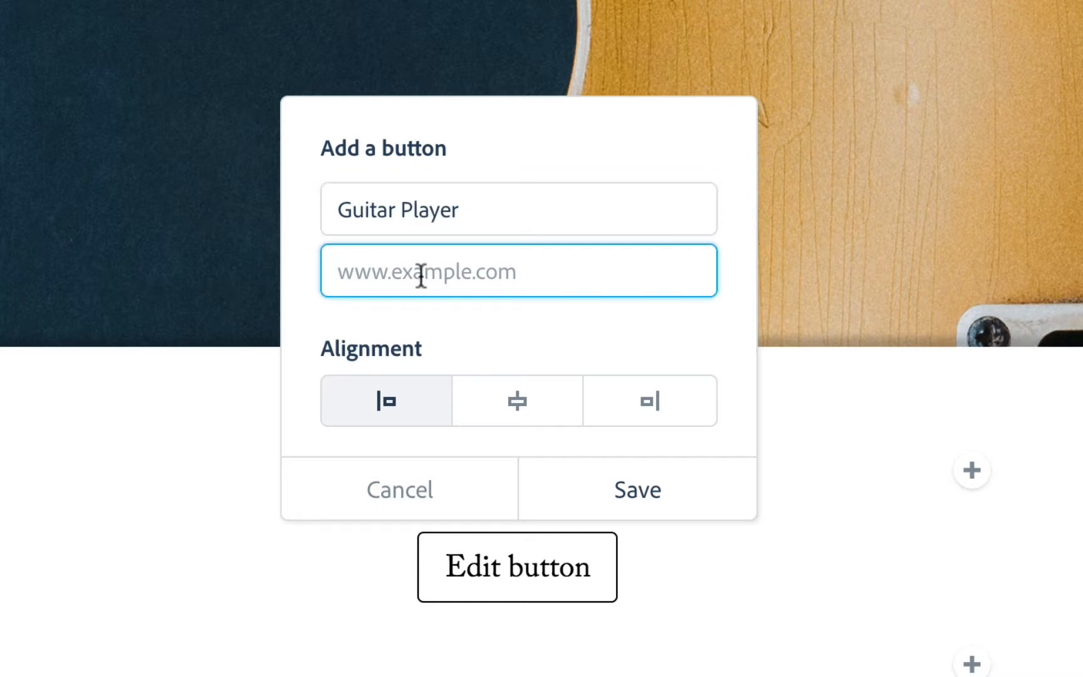
{"action": "type", "text": "https://www.guitarplayer.com/"}
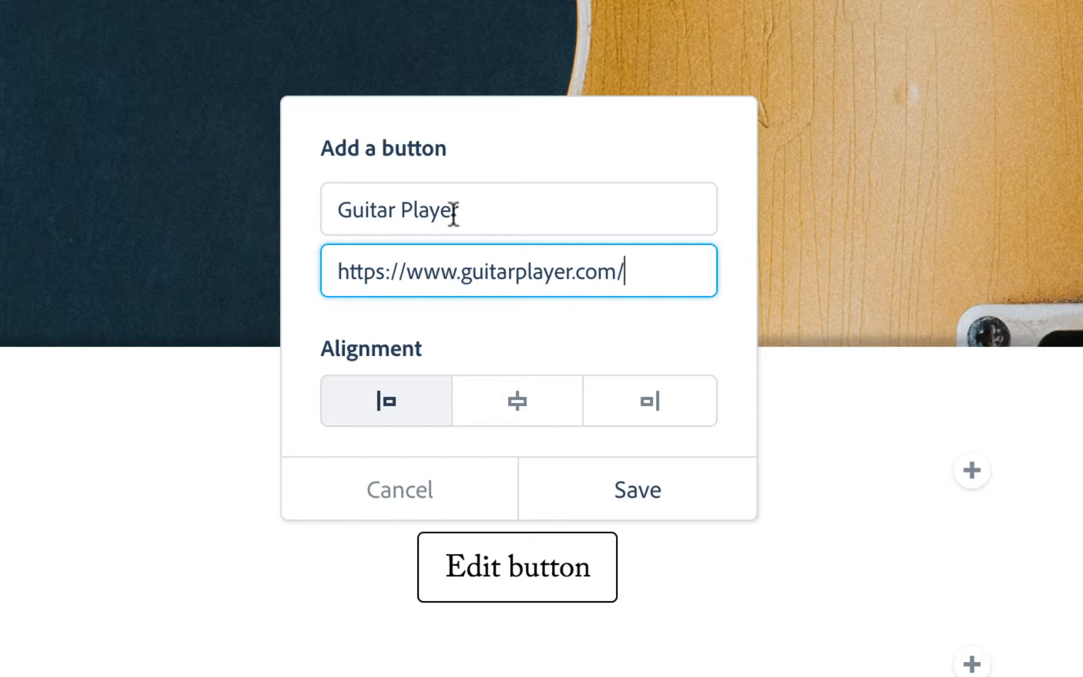
{"action": "left_click", "coordinate": [667, 413]}
{"action": "left_click", "coordinate": [527, 414]}
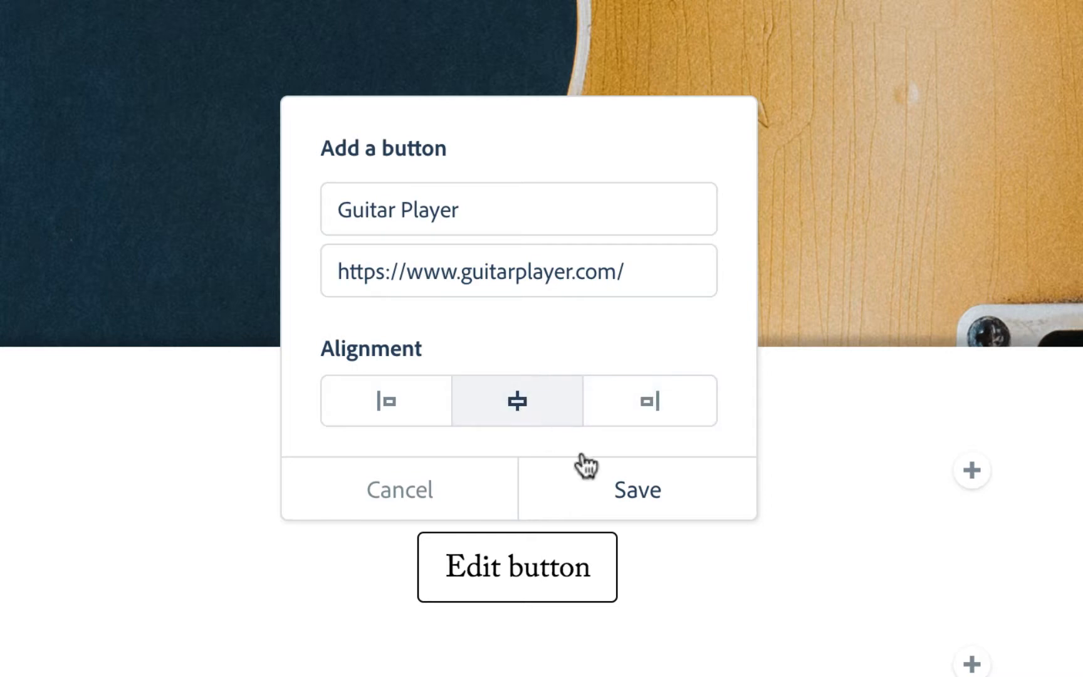
{"action": "left_click", "coordinate": [657, 504]}
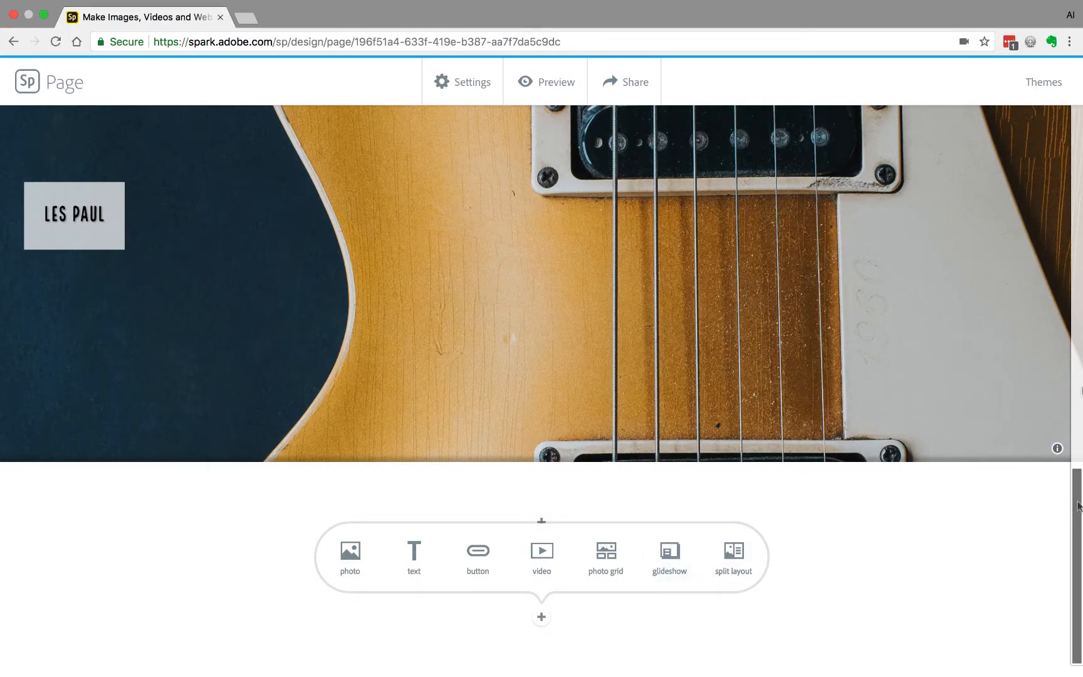
Step: Embed the YouTube video youtube.com/watch?v=Ghp88V3Qm8w below the Guitar Player button
{"action": "left_click", "coordinate": [539, 551]}
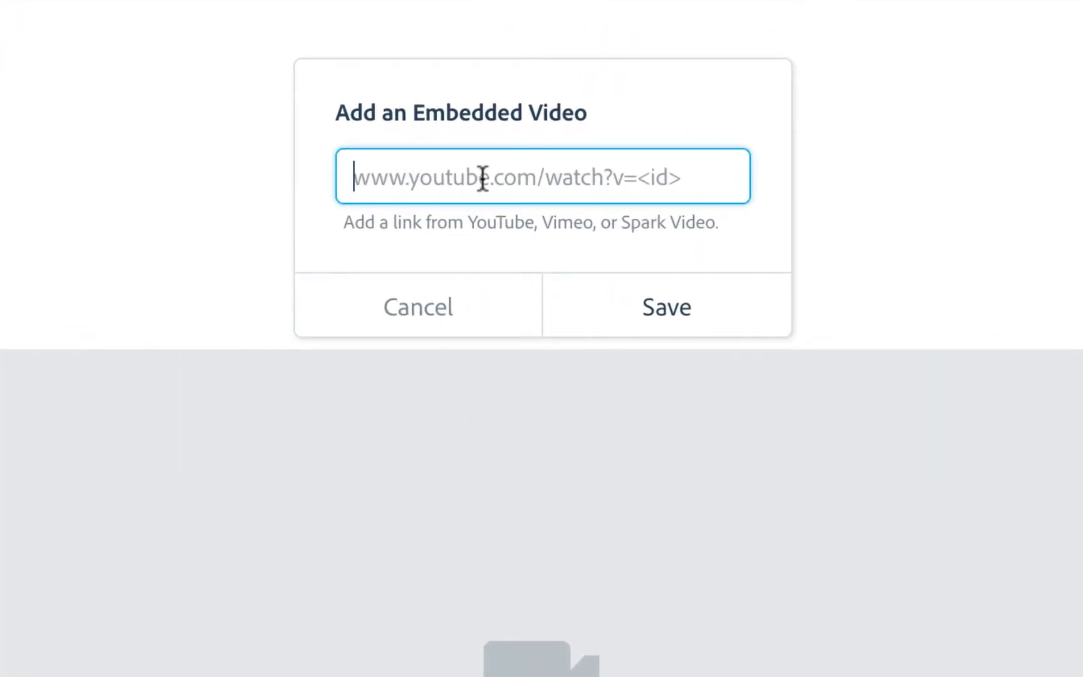
{"action": "key", "text": "ctrl+v"}
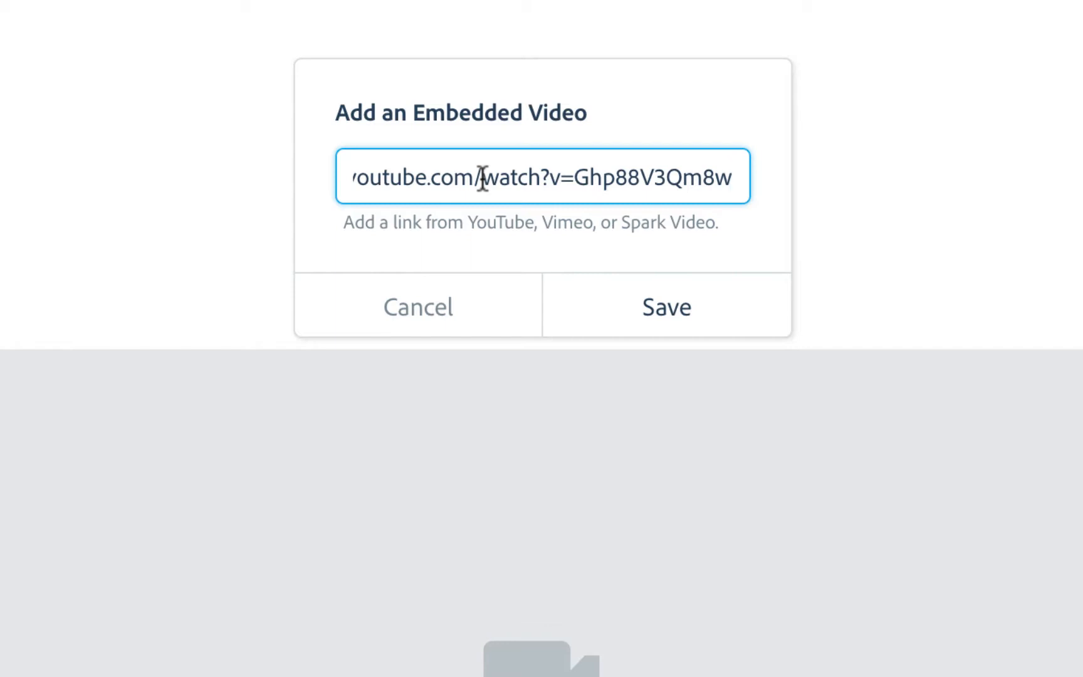
{"action": "left_click", "coordinate": [721, 328]}
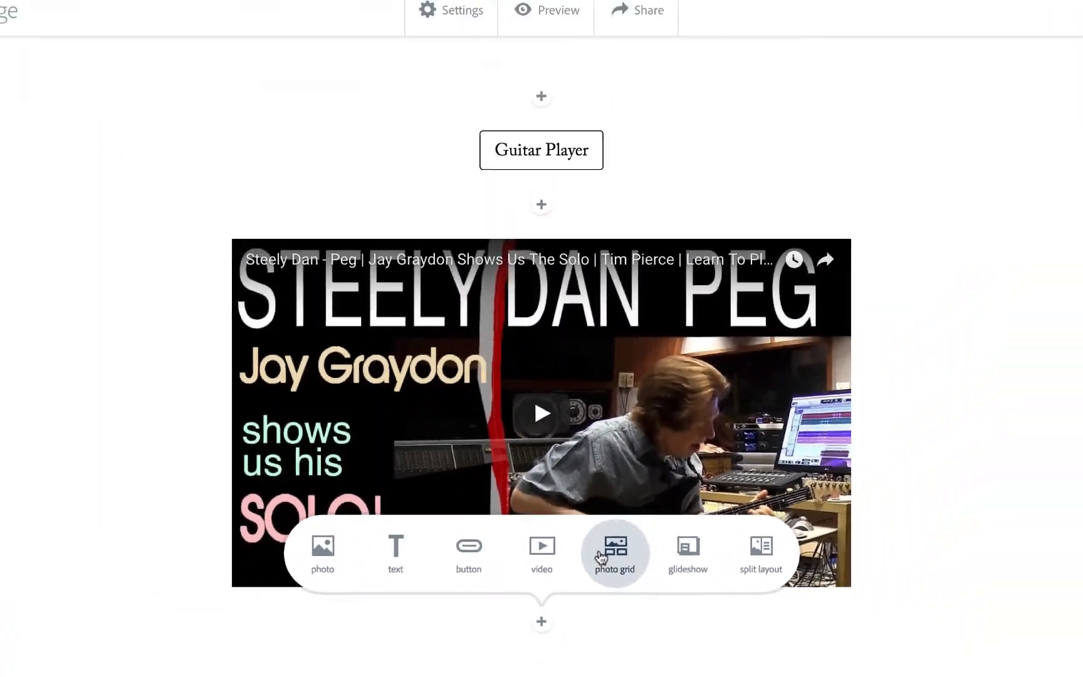
Step: Start a photo grid below the video with the guitar-and-coffee, screaming man in sunglasses and dark acoustic guitarist photos
{"action": "left_click", "coordinate": [600, 557]}
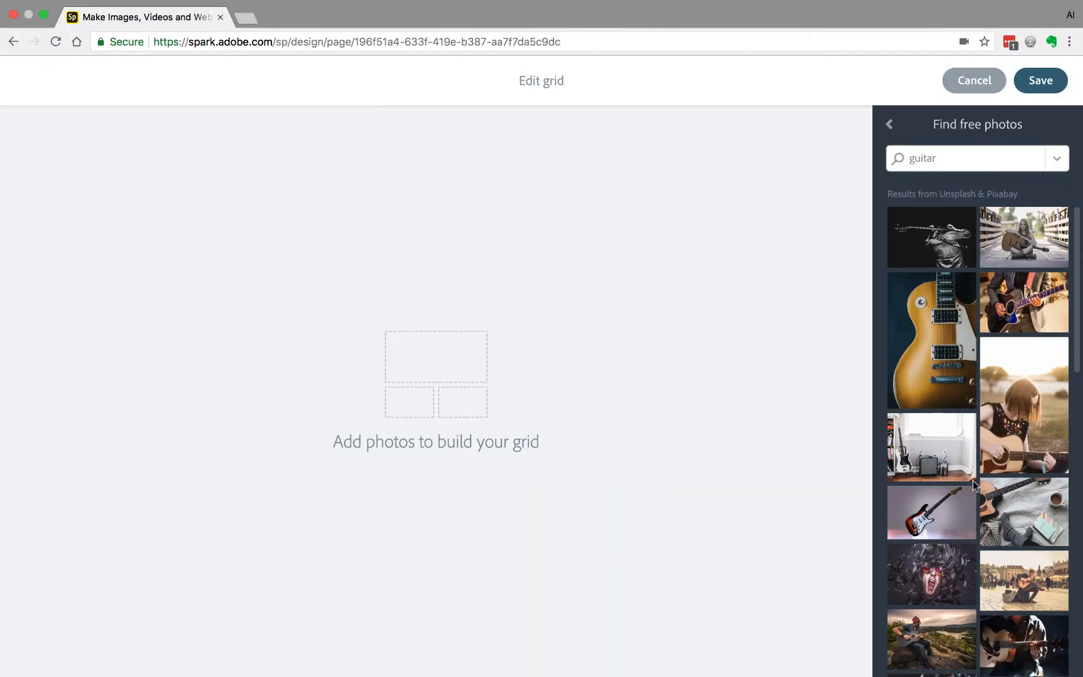
{"action": "scroll", "coordinate": [973, 480], "scroll_direction": "down", "scroll_amount": 3}
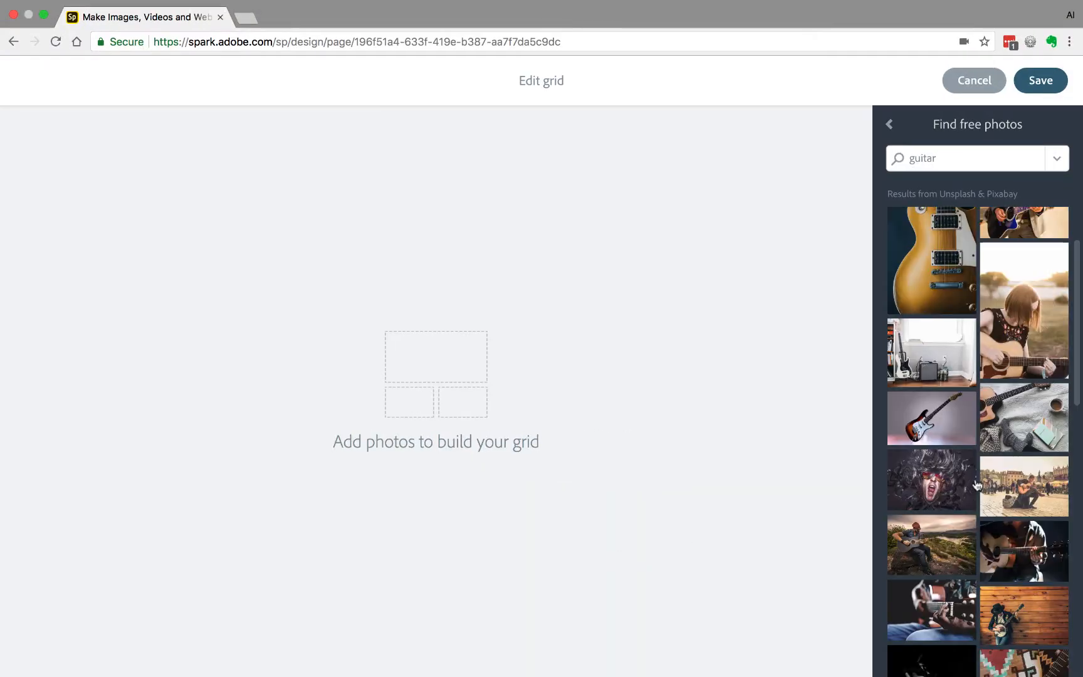
{"action": "left_click", "coordinate": [996, 449]}
{"action": "left_click", "coordinate": [950, 482]}
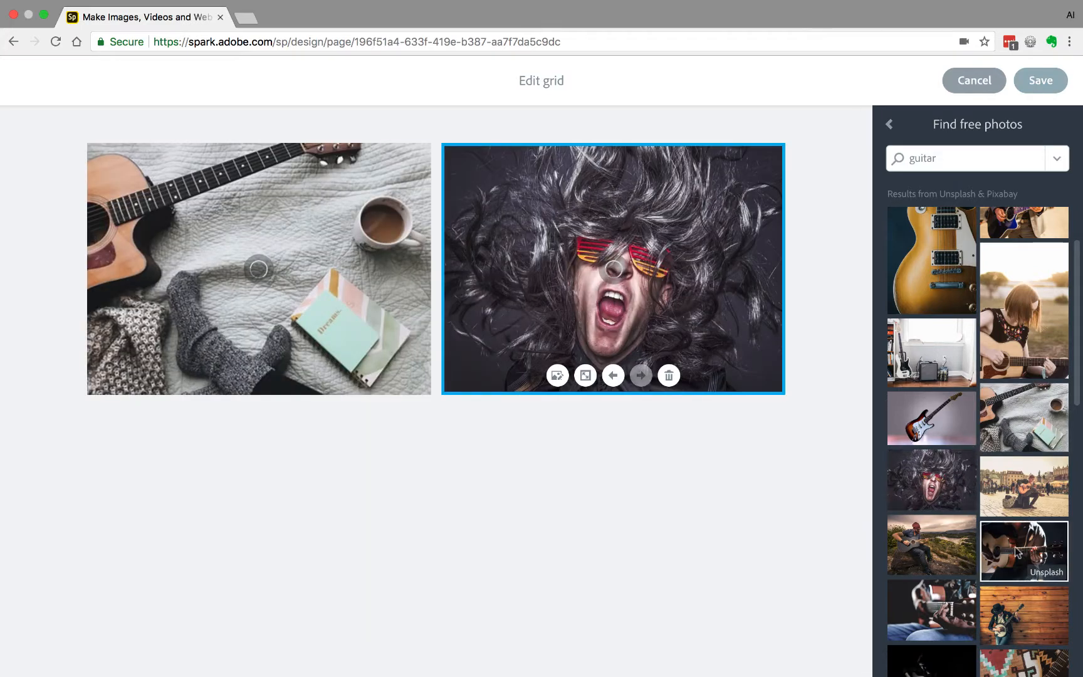
{"action": "left_click", "coordinate": [1017, 551]}
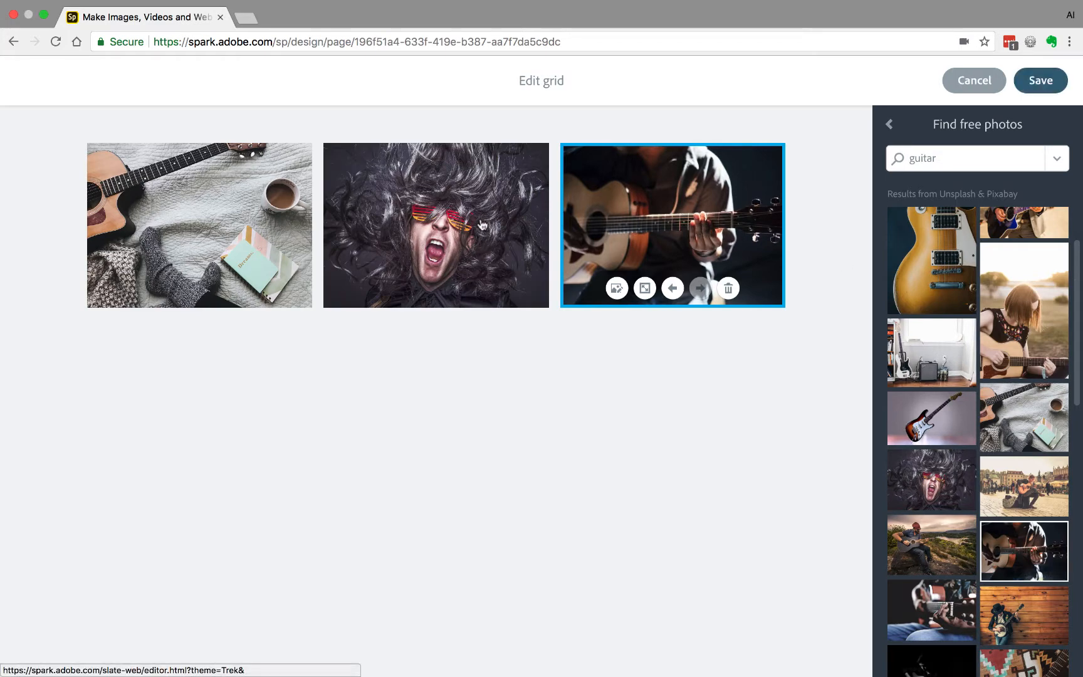
Step: Move the dark acoustic guitarist photo one place earlier and enlarge it to span the grid's full width
{"action": "left_click", "coordinate": [673, 288]}
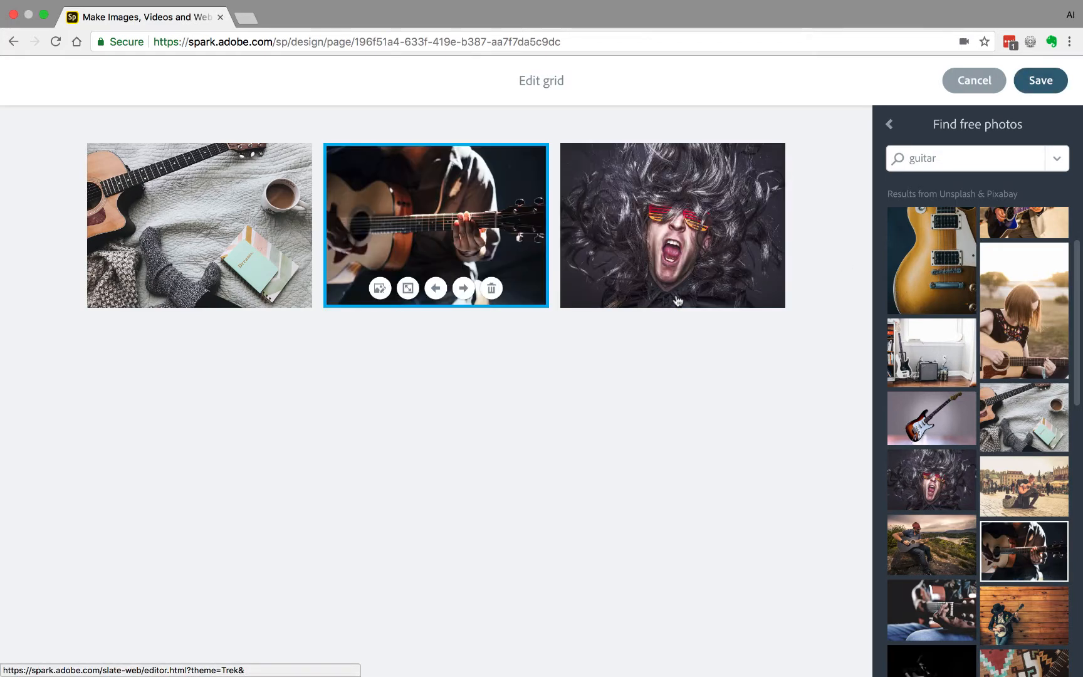
{"action": "left_click", "coordinate": [407, 288]}
{"action": "scroll", "coordinate": [578, 338], "scroll_direction": "down", "scroll_amount": 5}
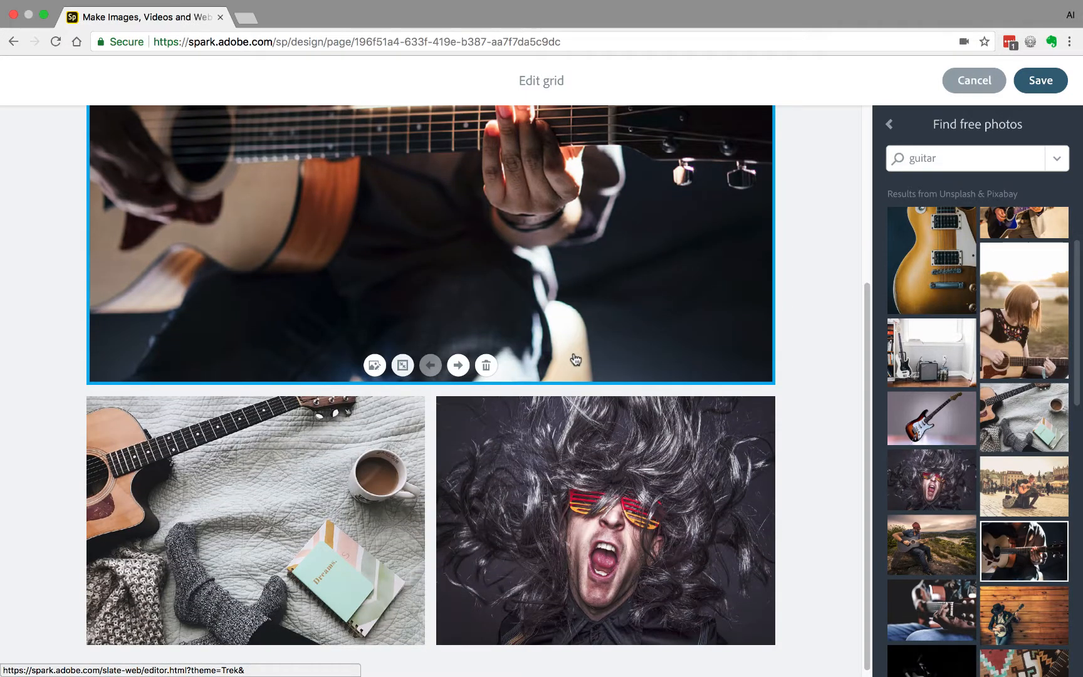
Step: Replace the guitar-and-coffee photo with the banjo player against the wooden wall and save the grid
{"action": "left_click", "coordinate": [277, 484]}
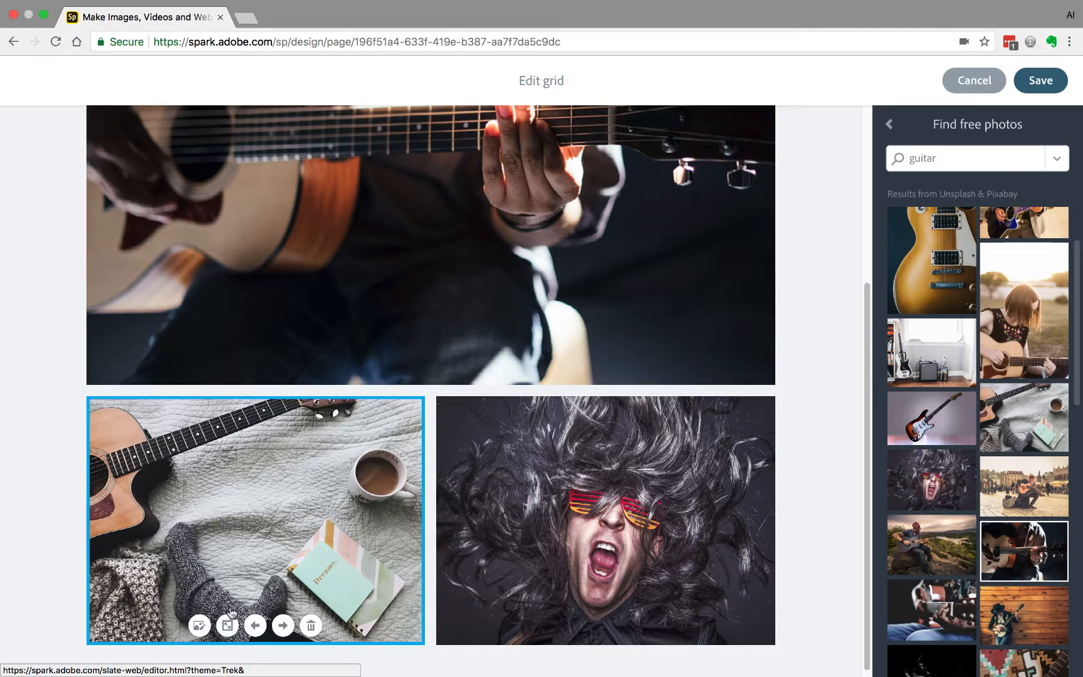
{"action": "left_click", "coordinate": [200, 625]}
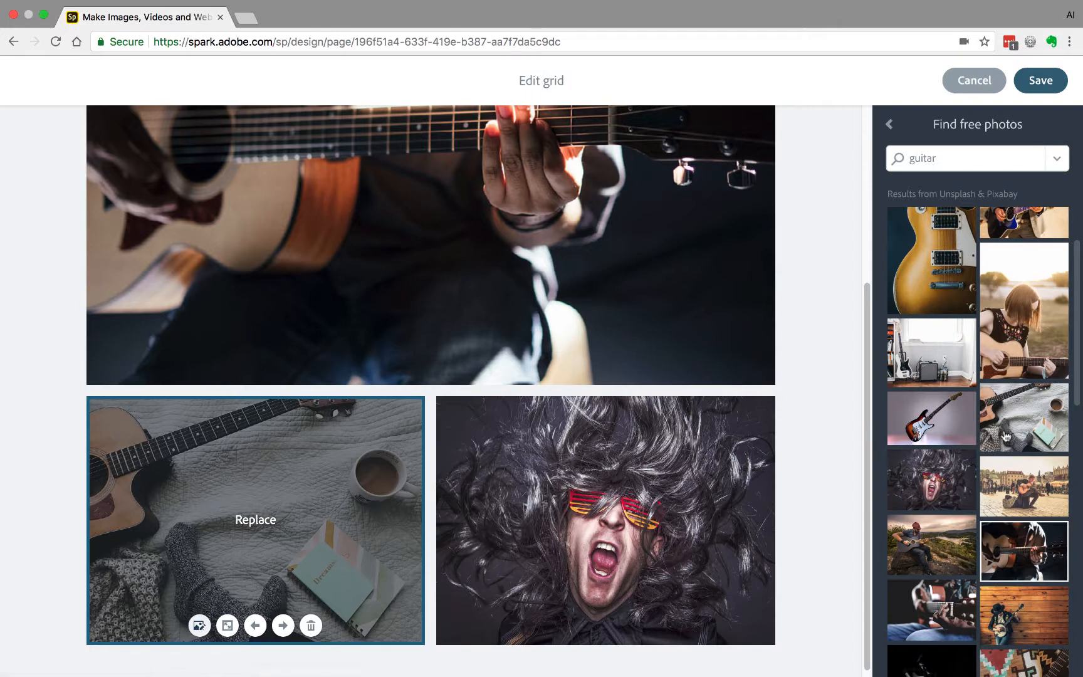
{"action": "left_click", "coordinate": [1037, 624]}
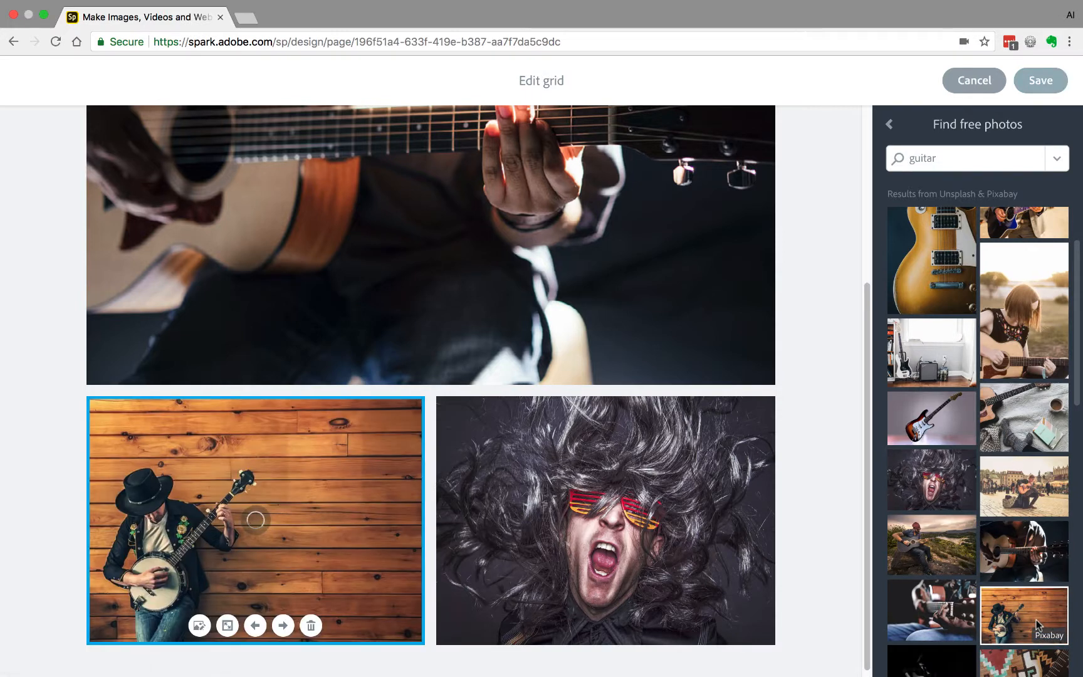
{"action": "left_click", "coordinate": [1053, 86]}
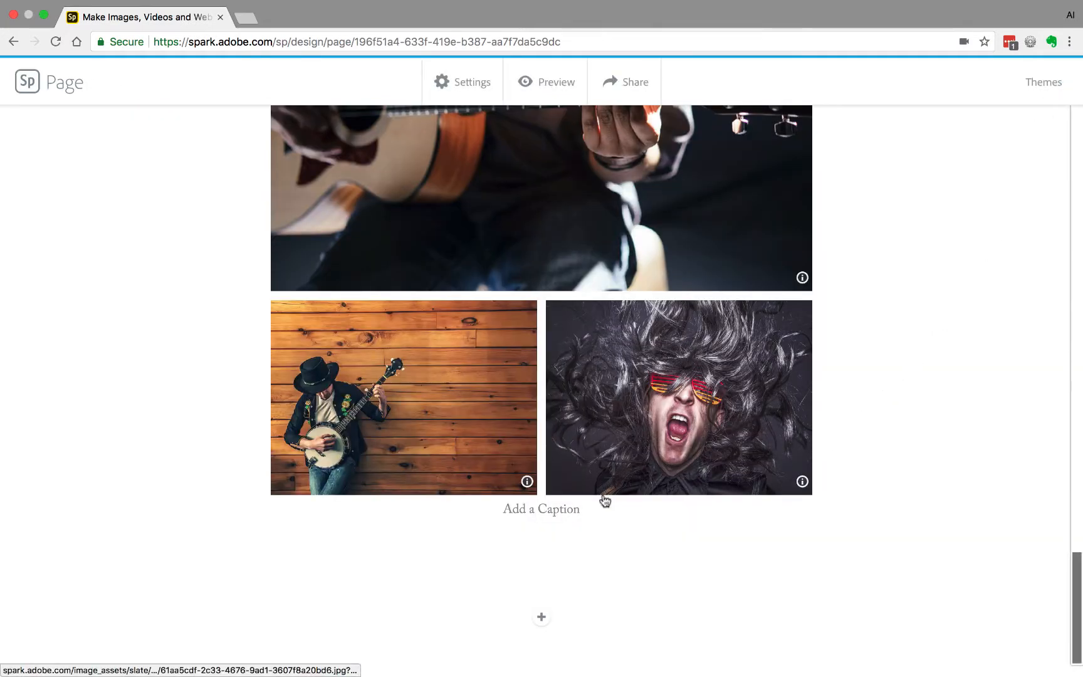
Step: Add a glideshow below the photo grid with the guitar on patterned rugs, white bass and seated woman guitarist photos, and save it
{"action": "scroll", "coordinate": [903, 440], "scroll_direction": "up", "scroll_amount": 8}
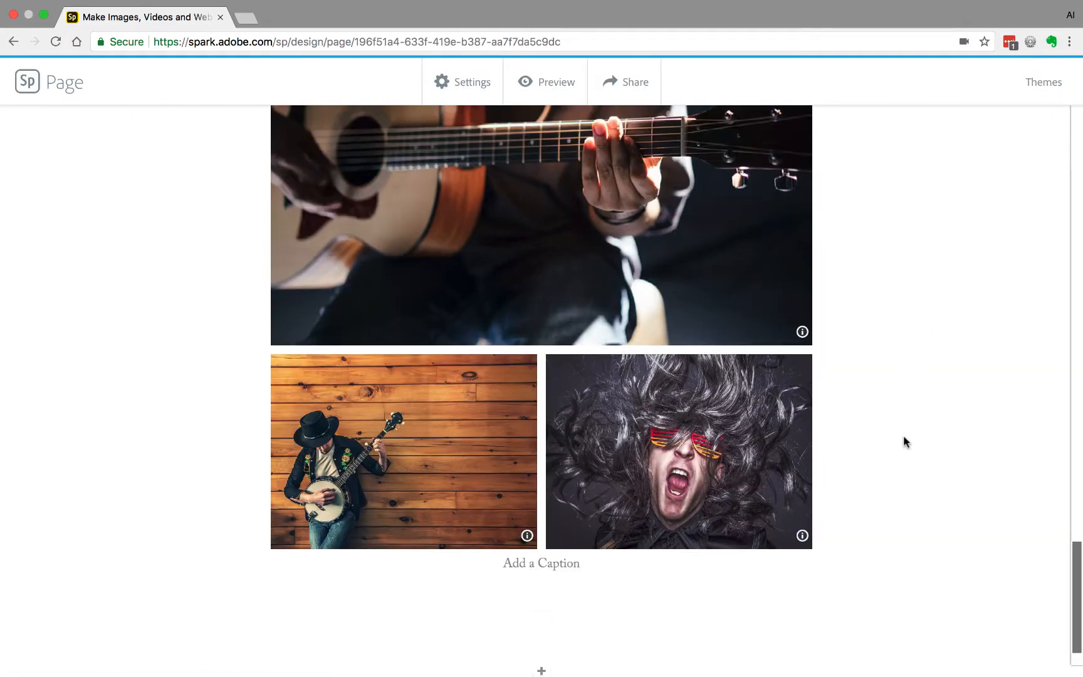
{"action": "scroll", "coordinate": [911, 436], "scroll_direction": "down", "scroll_amount": 7}
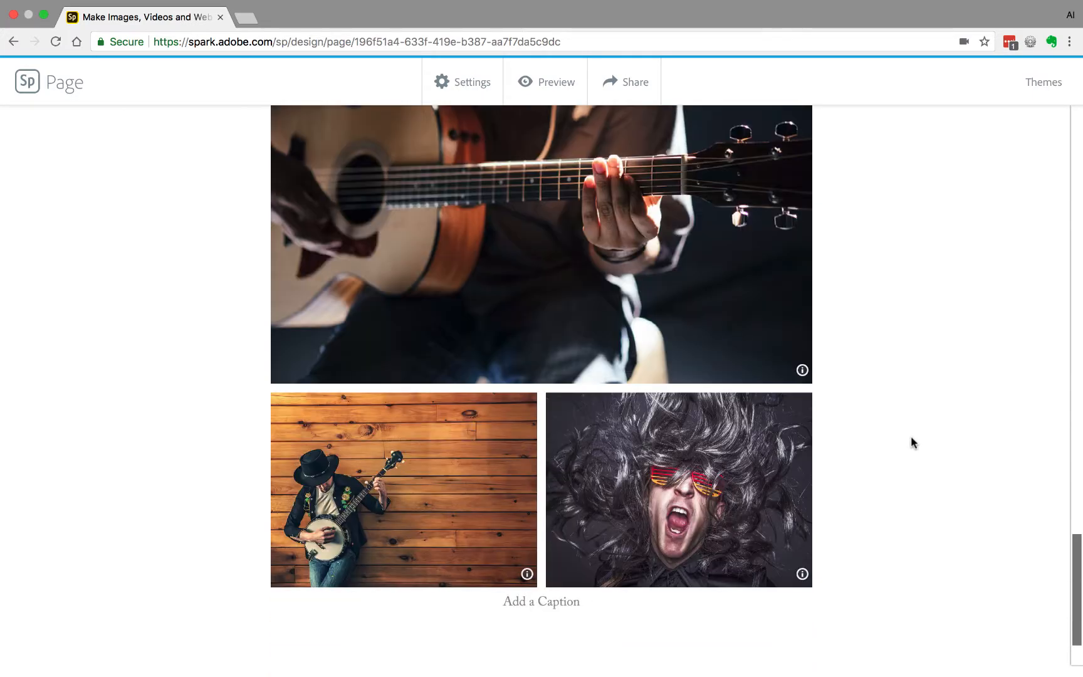
{"action": "scroll", "coordinate": [911, 442], "scroll_direction": "down", "scroll_amount": 2}
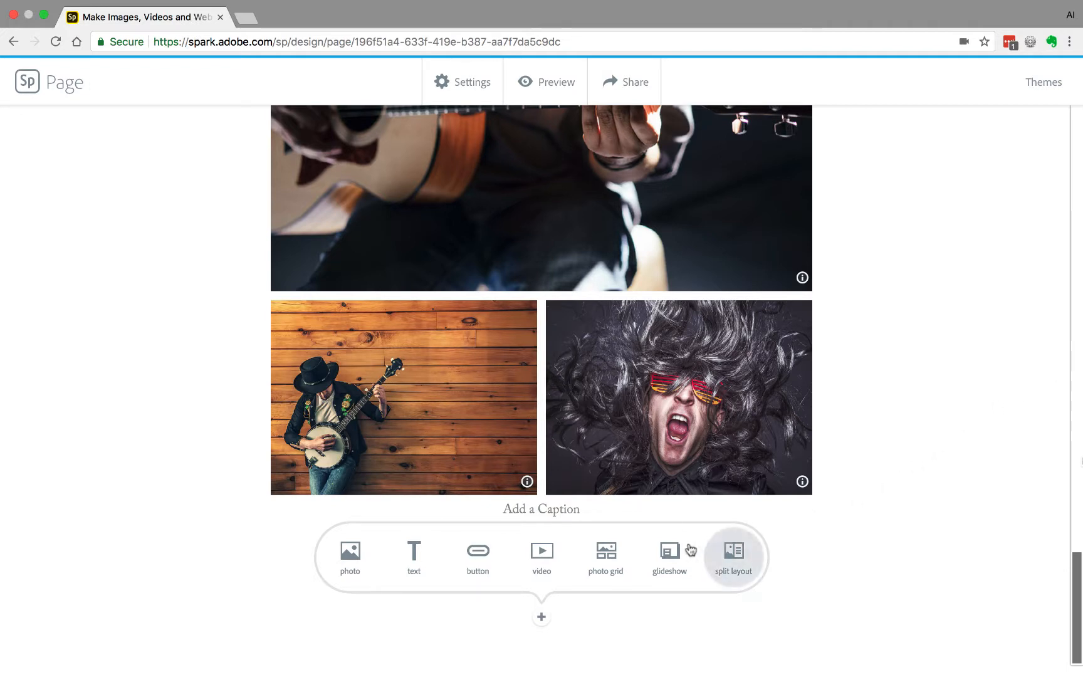
{"action": "left_click", "coordinate": [669, 553]}
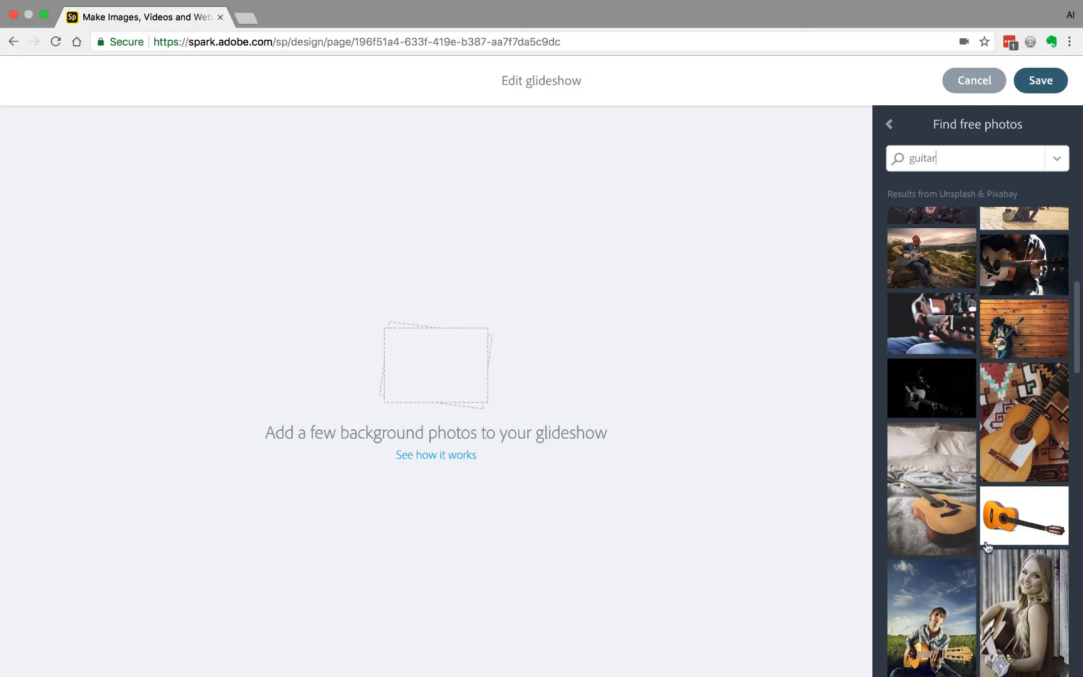
{"action": "left_click", "coordinate": [1046, 442]}
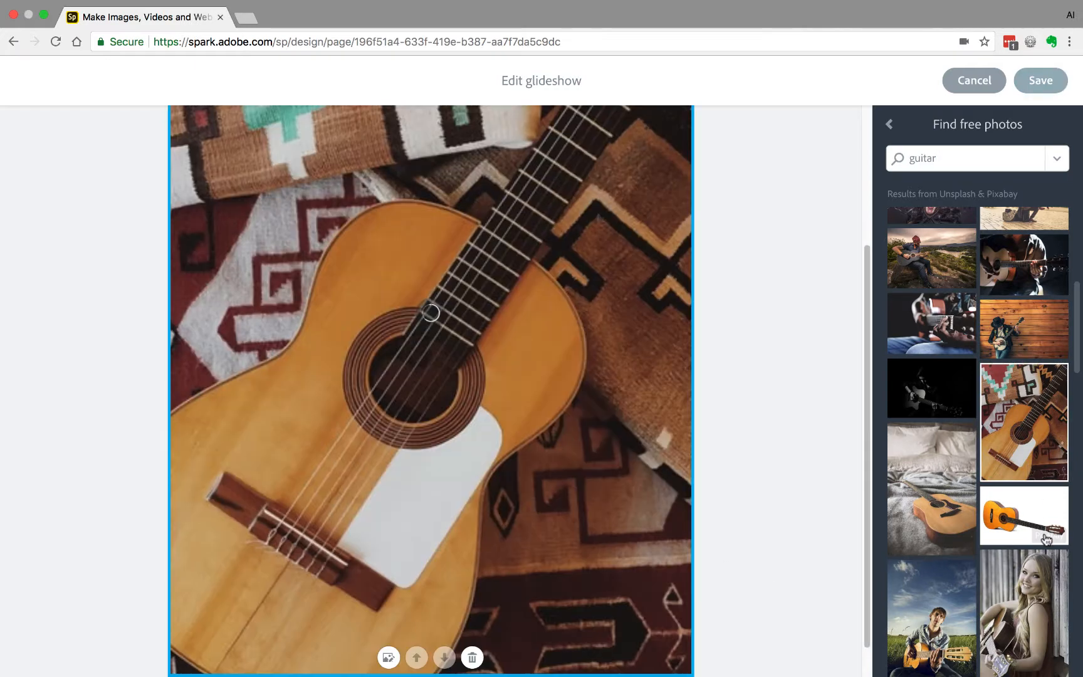
{"action": "scroll", "coordinate": [1046, 539], "scroll_direction": "down", "scroll_amount": 5}
{"action": "left_click", "coordinate": [1039, 567]}
{"action": "scroll", "coordinate": [1031, 562], "scroll_direction": "down", "scroll_amount": 2}
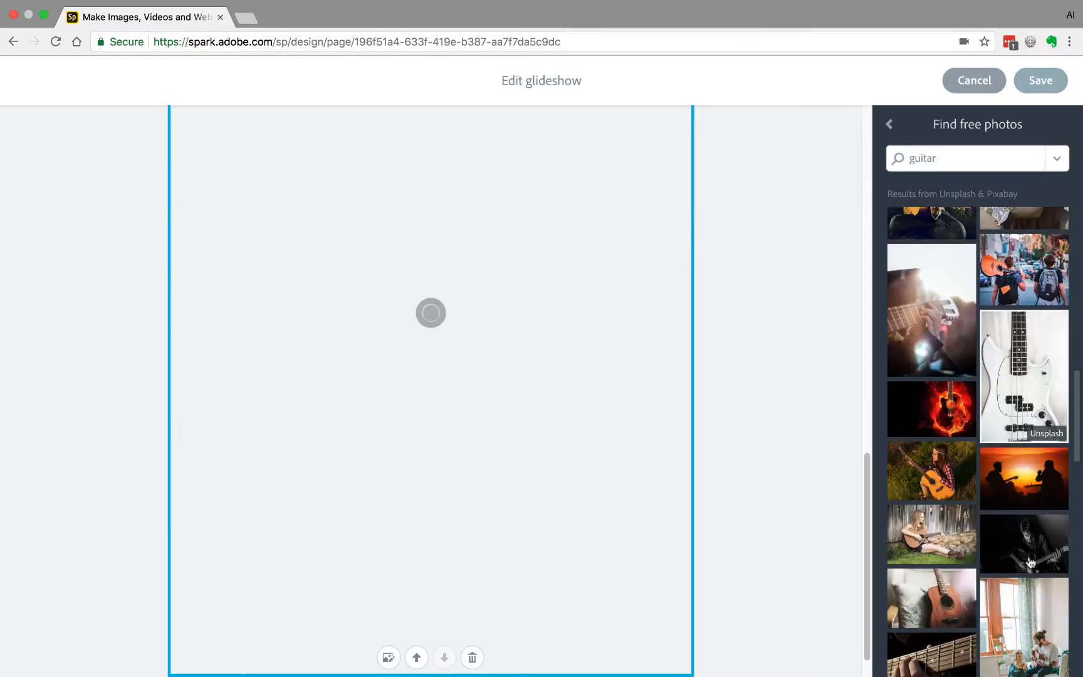
{"action": "left_click", "coordinate": [934, 547]}
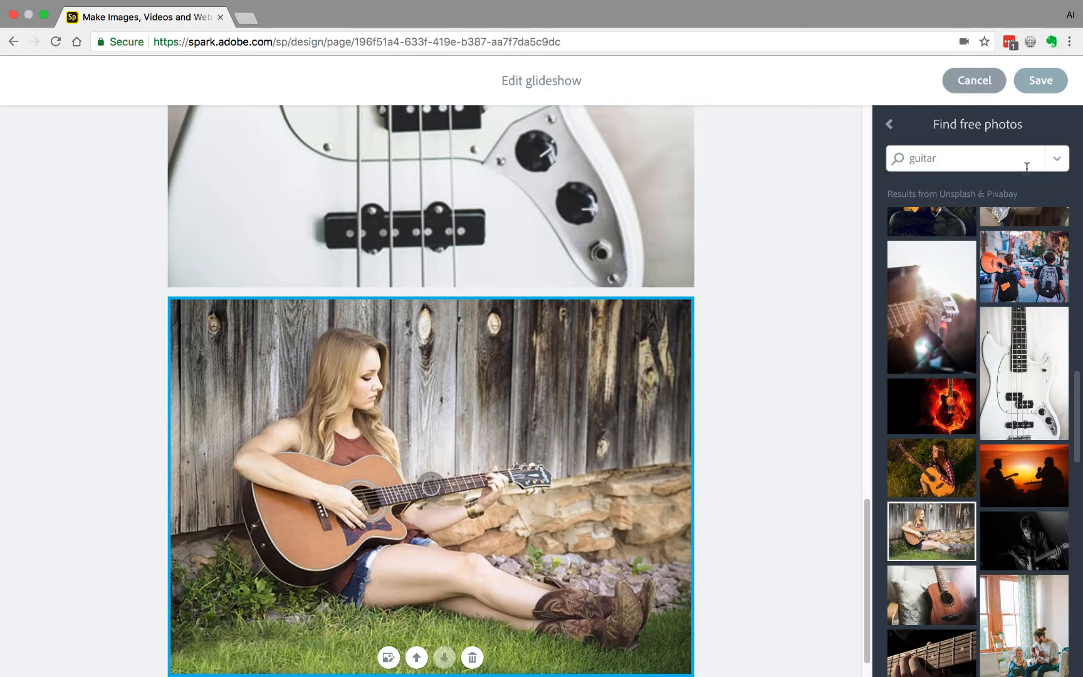
{"action": "left_click", "coordinate": [1044, 85]}
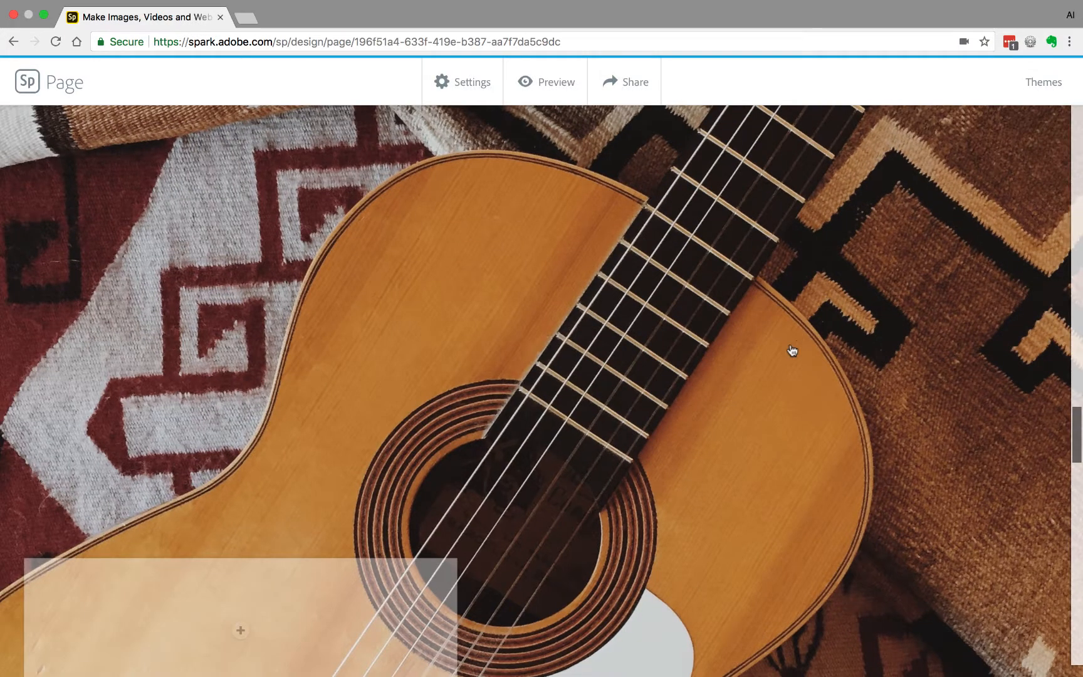
Step: Review the glideshow's photo transitions while scrolling and show the content options for the overlay box on the woman guitarist photo
{"action": "scroll", "coordinate": [788, 355], "scroll_direction": "down", "scroll_amount": 5}
{"action": "scroll", "coordinate": [787, 363], "scroll_direction": "down", "scroll_amount": 8}
{"action": "scroll", "coordinate": [786, 367], "scroll_direction": "up", "scroll_amount": 6}
{"action": "scroll", "coordinate": [786, 366], "scroll_direction": "down", "scroll_amount": 1}
{"action": "scroll", "coordinate": [785, 366], "scroll_direction": "down", "scroll_amount": 10}
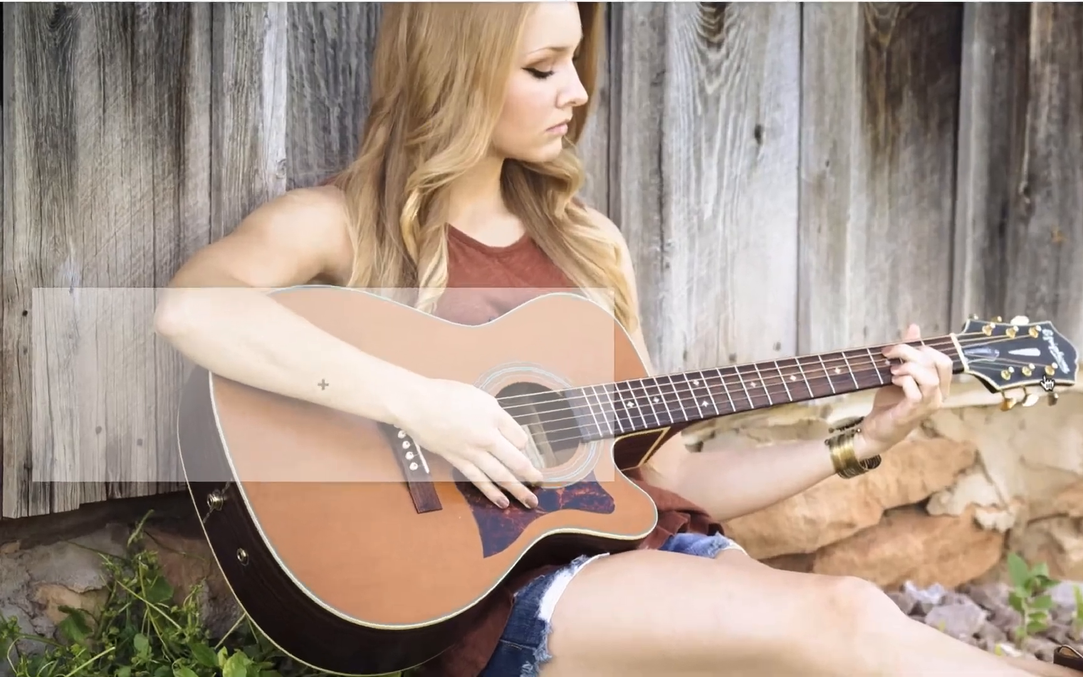
{"action": "scroll", "coordinate": [778, 386], "scroll_direction": "down", "scroll_amount": 1}
{"action": "scroll", "coordinate": [777, 386], "scroll_direction": "up", "scroll_amount": 2}
{"action": "scroll", "coordinate": [429, 361], "scroll_direction": "up", "scroll_amount": 3}
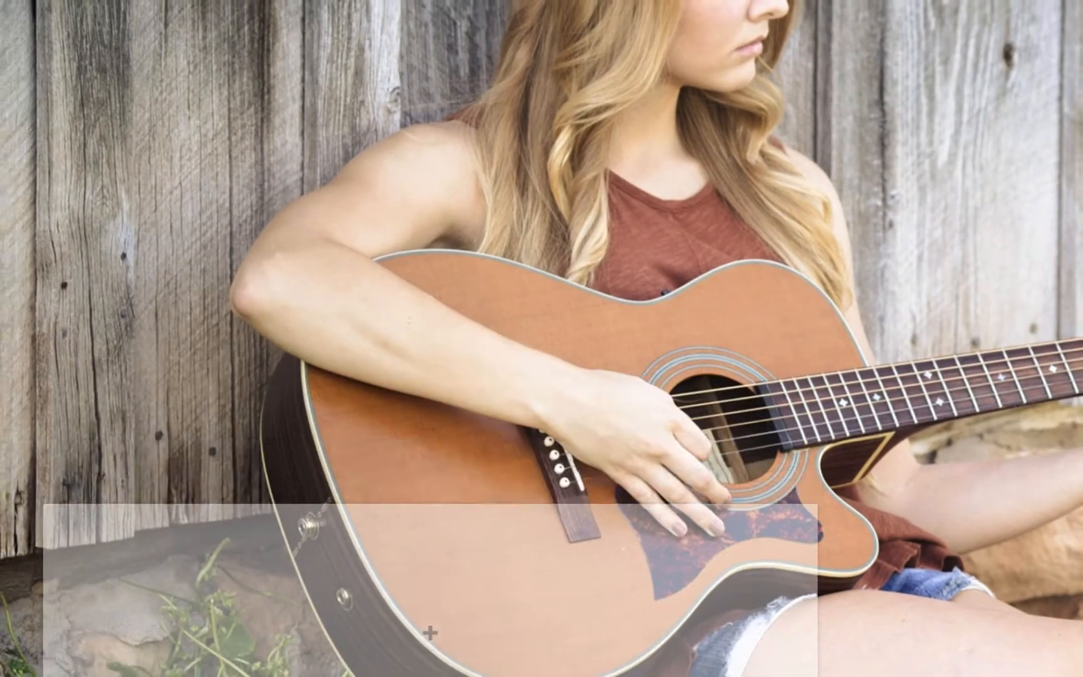
{"action": "scroll", "coordinate": [430, 361], "scroll_direction": "down", "scroll_amount": 8}
{"action": "scroll", "coordinate": [430, 361], "scroll_direction": "up", "scroll_amount": 5}
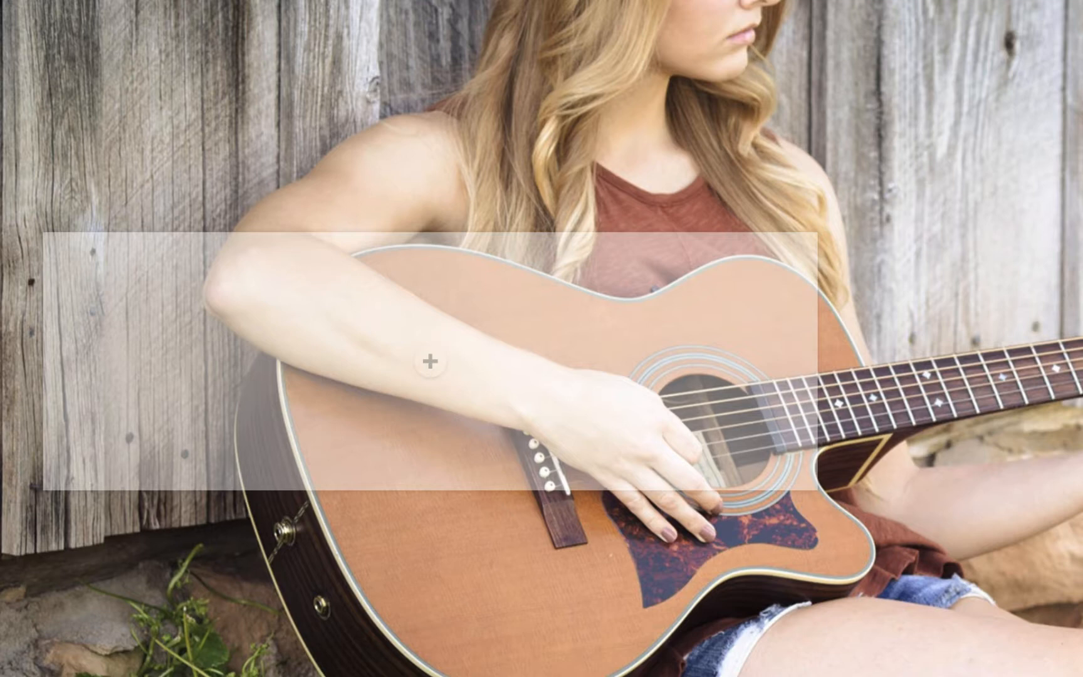
{"action": "left_click", "coordinate": [438, 364]}
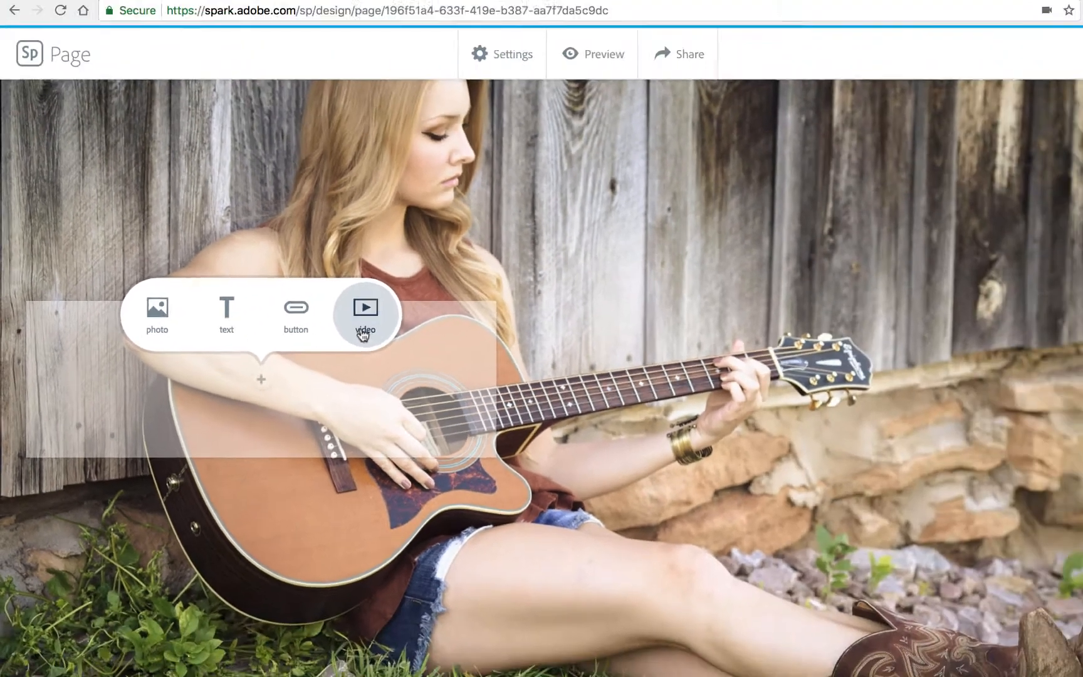
Step: Add a split layout section below the glideshow
{"action": "scroll", "coordinate": [708, 431], "scroll_direction": "down", "scroll_amount": 5}
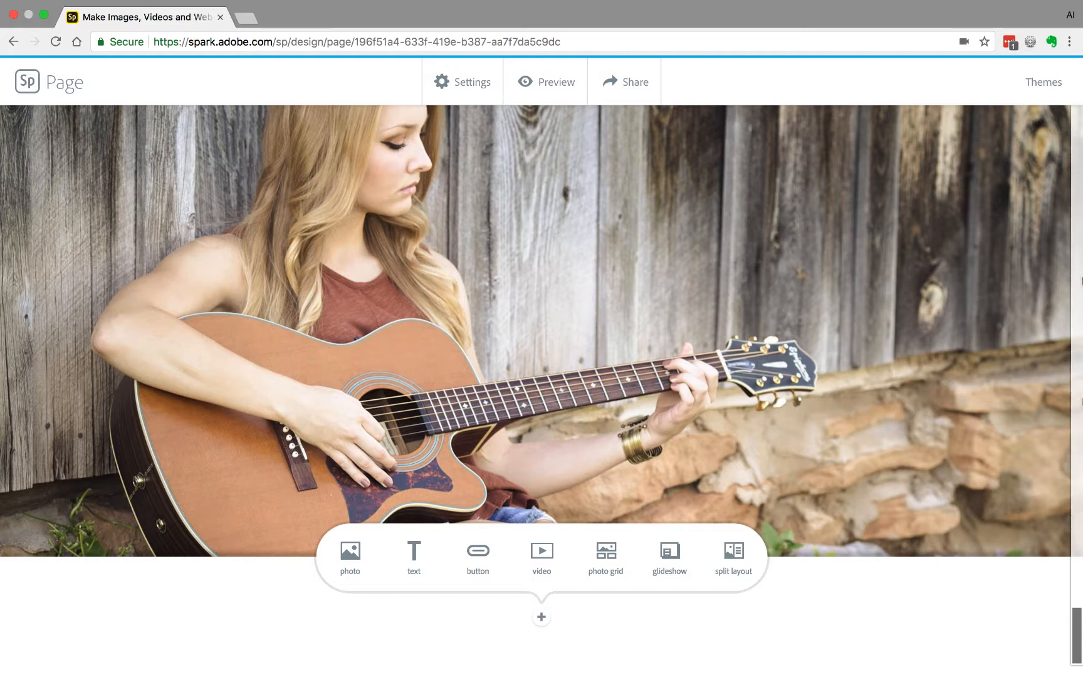
{"action": "left_click", "coordinate": [746, 562]}
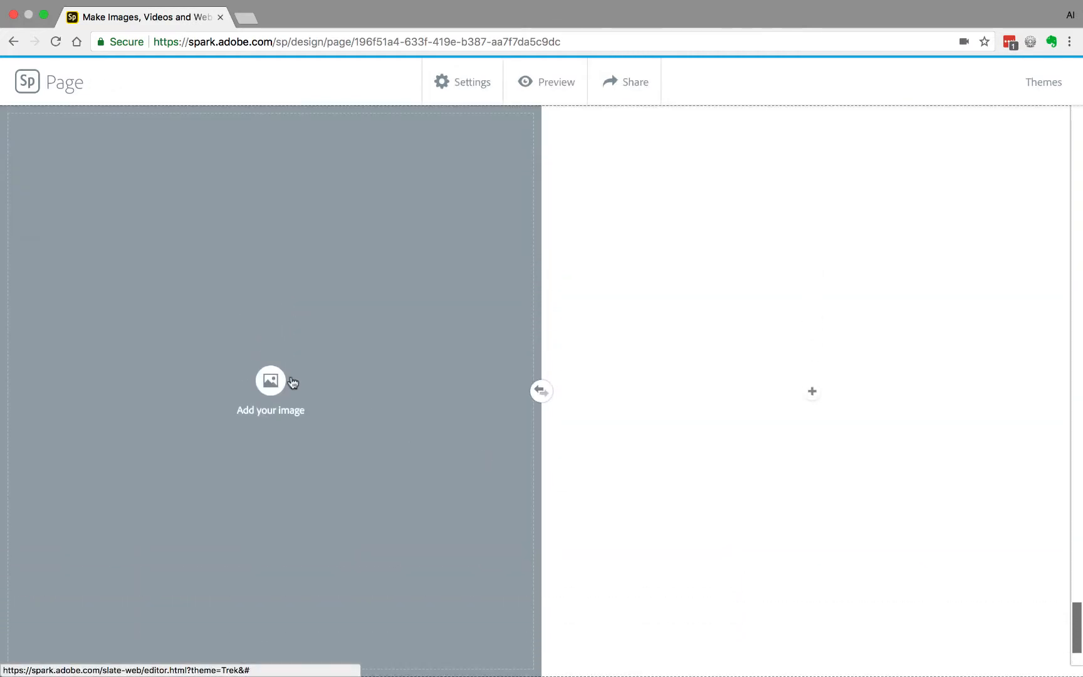
Step: Fill the split layout's image half with the free guitar photo of the black electric guitar with gold pickups
{"action": "left_click", "coordinate": [270, 383]}
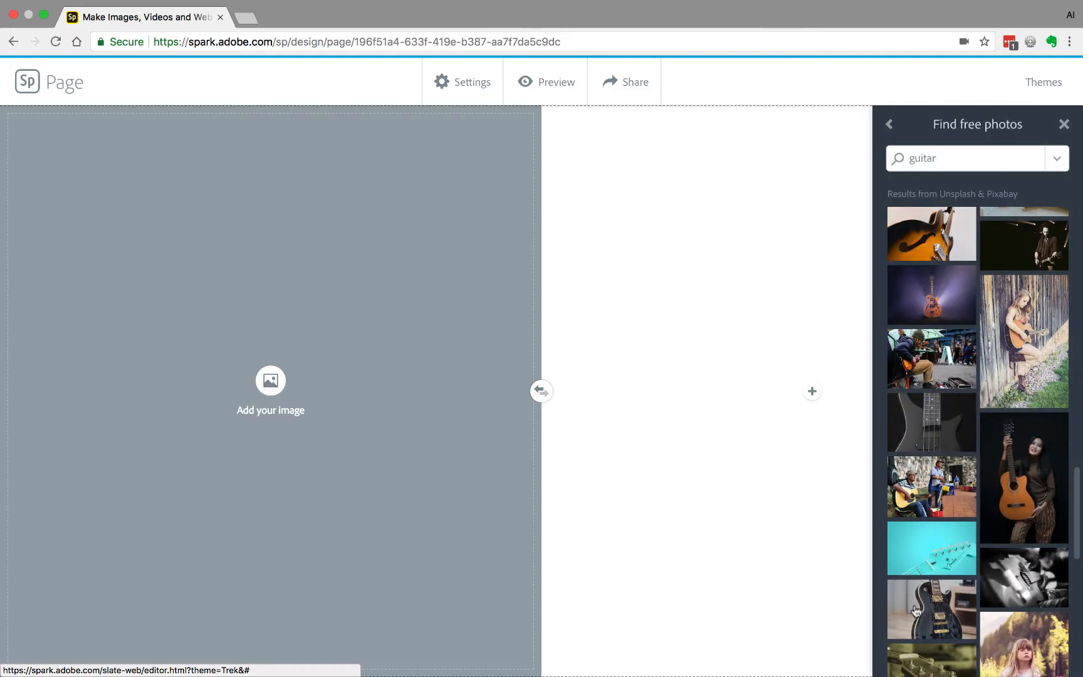
{"action": "scroll", "coordinate": [953, 611], "scroll_direction": "down", "scroll_amount": 1}
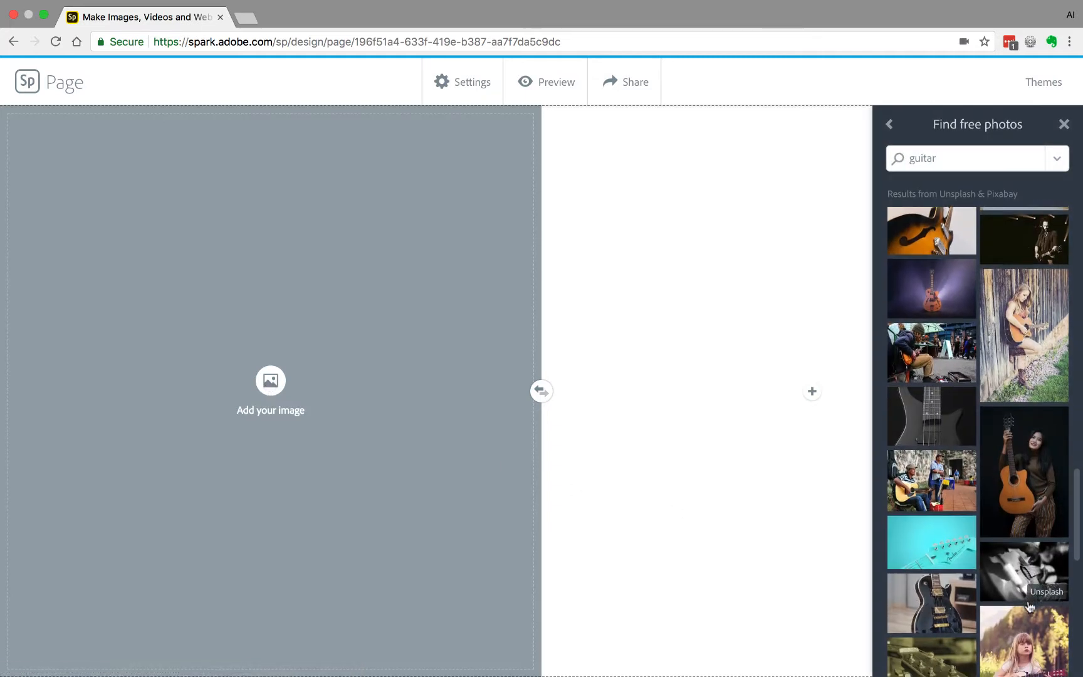
{"action": "left_click", "coordinate": [946, 622]}
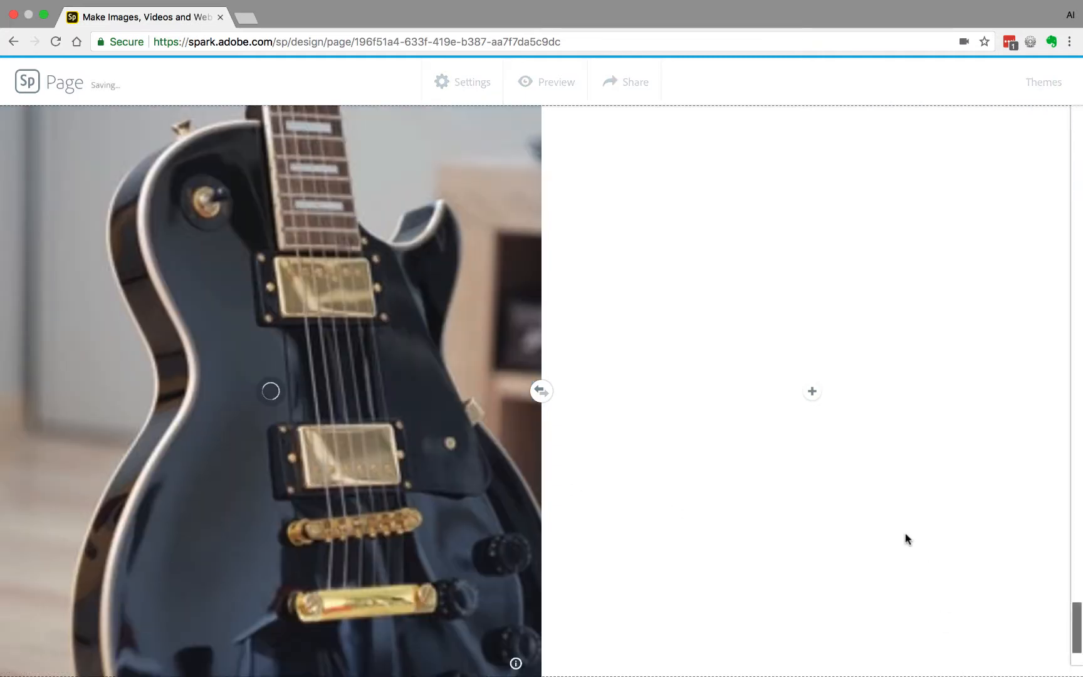
Step: Add the photo of the standing woman holding an acoustic guitar to the split layout's empty content half
{"action": "left_click", "coordinate": [813, 391]}
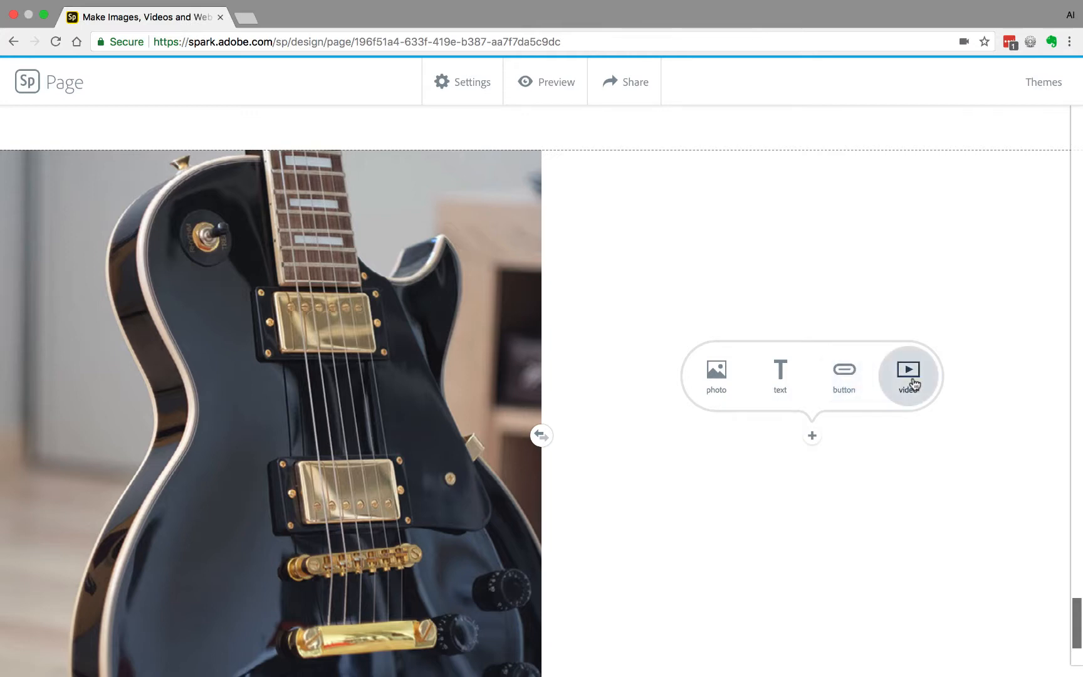
{"action": "left_click", "coordinate": [721, 376]}
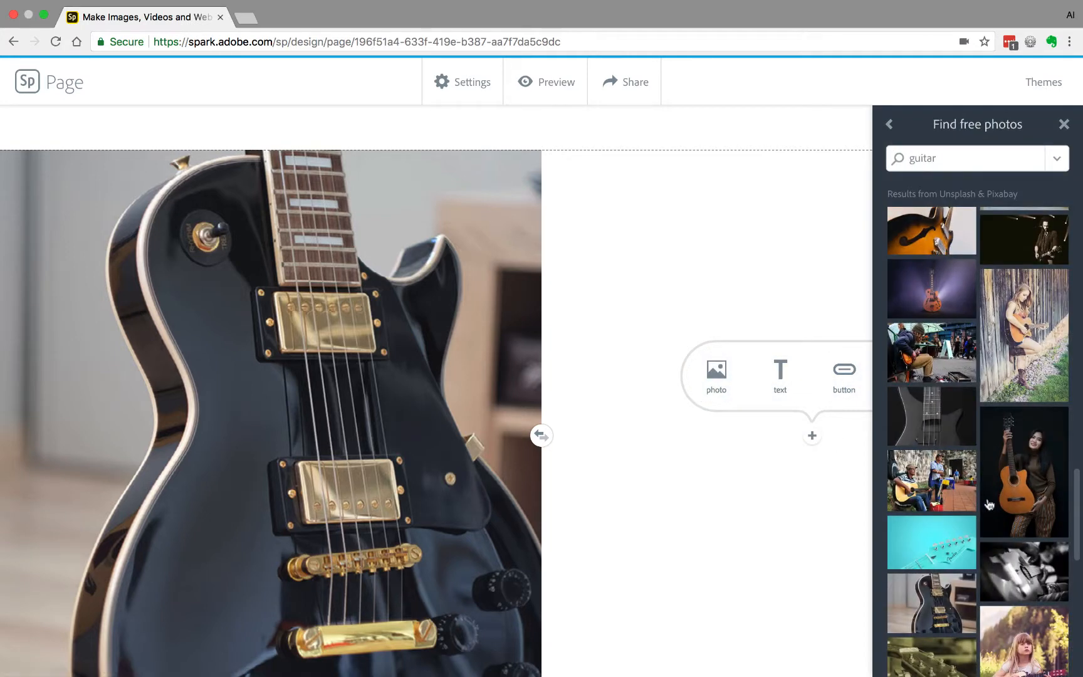
{"action": "left_click", "coordinate": [1035, 471]}
{"action": "scroll", "coordinate": [1035, 475], "scroll_direction": "down", "scroll_amount": 3}
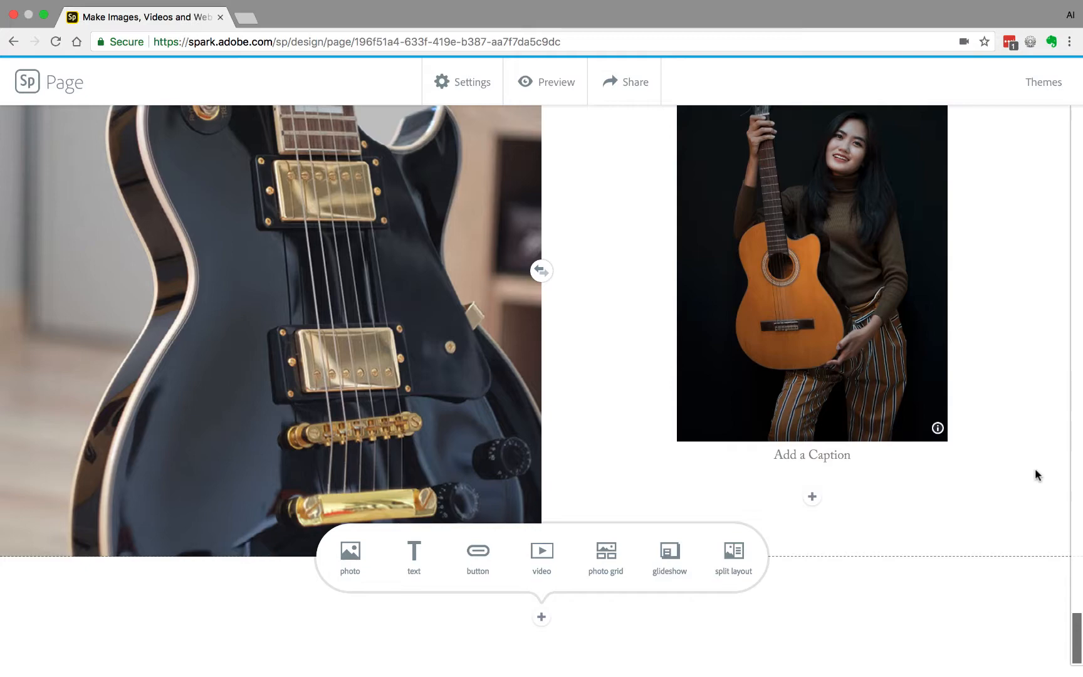
{"action": "scroll", "coordinate": [1035, 474], "scroll_direction": "up", "scroll_amount": 20}
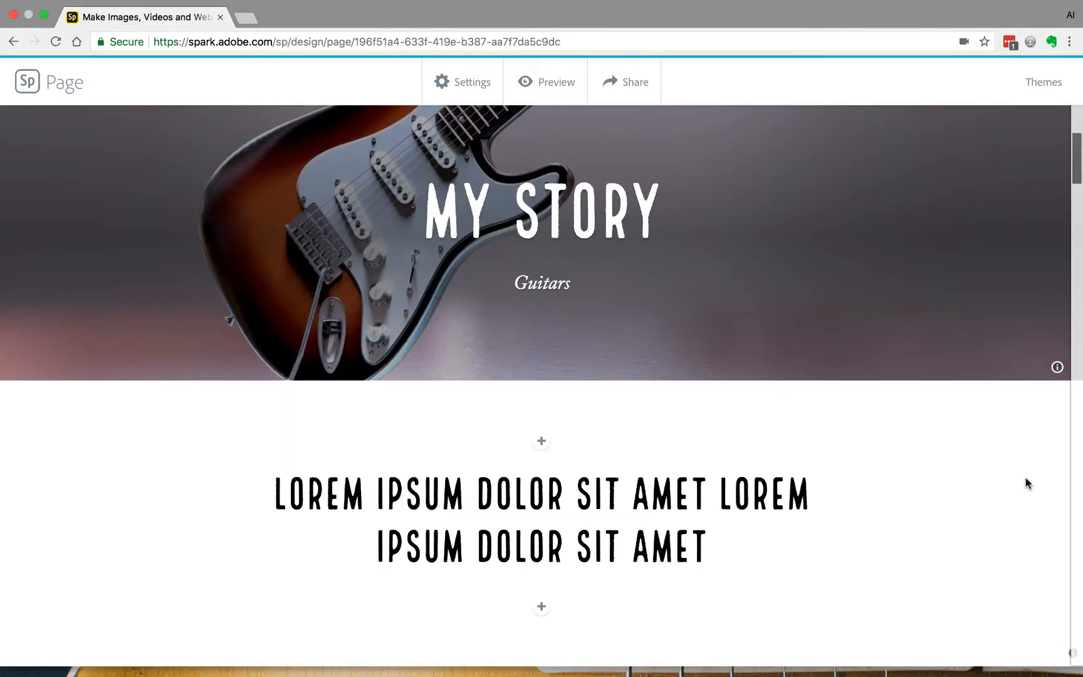
{"action": "scroll", "coordinate": [1028, 482], "scroll_direction": "up", "scroll_amount": 3}
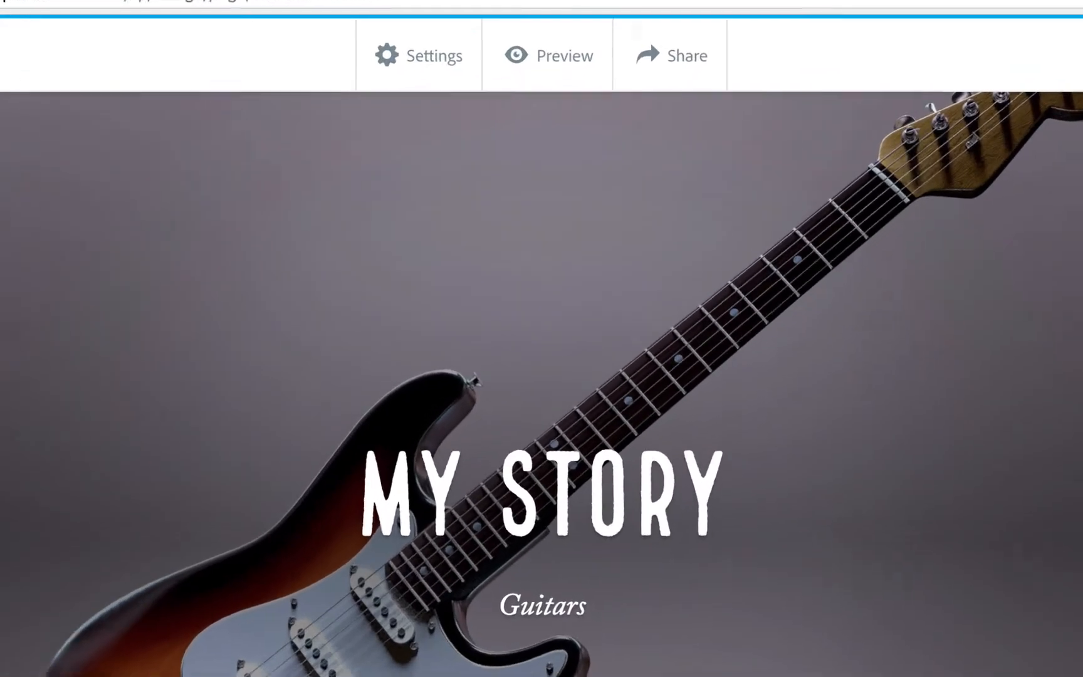